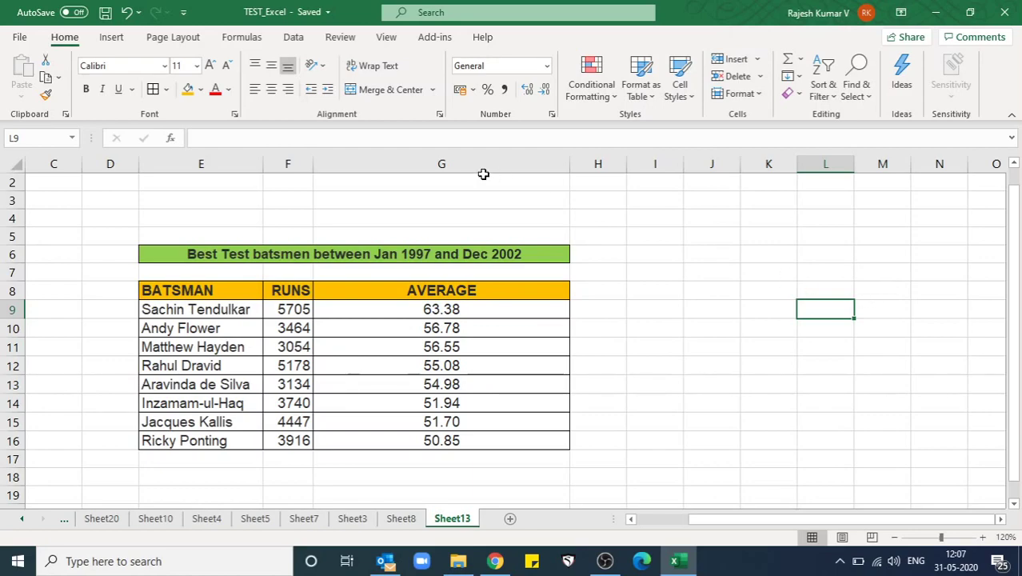
# Select cell G9 beside the batsmen table and show the Insert ribbon commands.
pyautogui.click(317, 308)
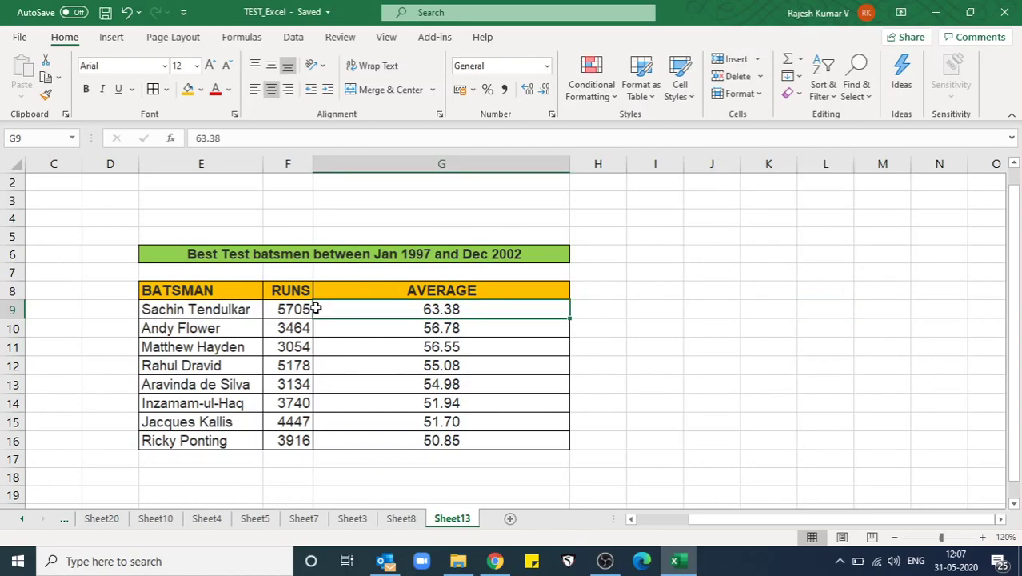
pyautogui.click(112, 38)
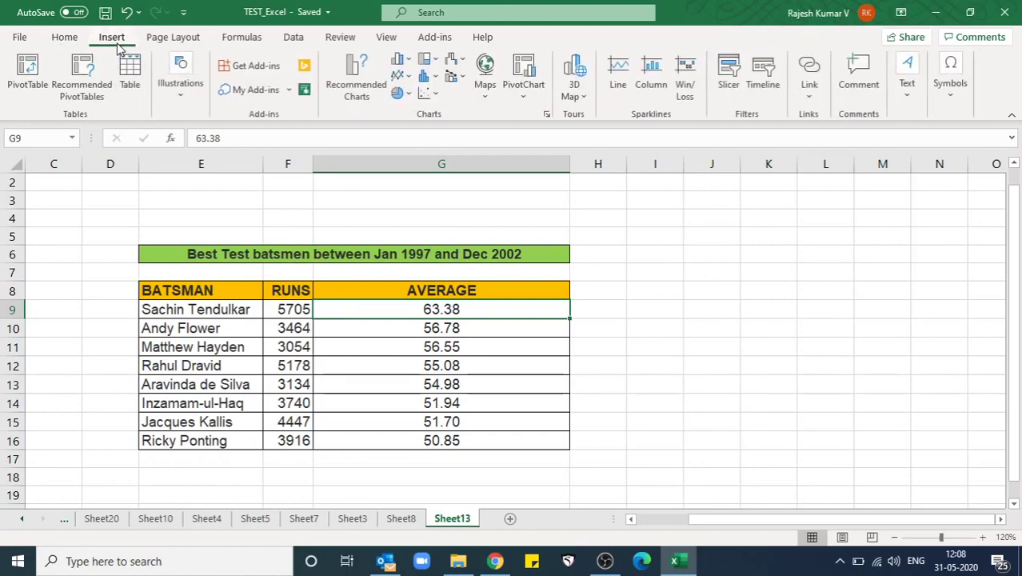
# Try several selections, then select the batsmen table E8:G16 with BATSMAN, RUNS and AVERAGE.
pyautogui.click(214, 290)
pyautogui.moveTo(214, 290); pyautogui.dragTo(372, 438)
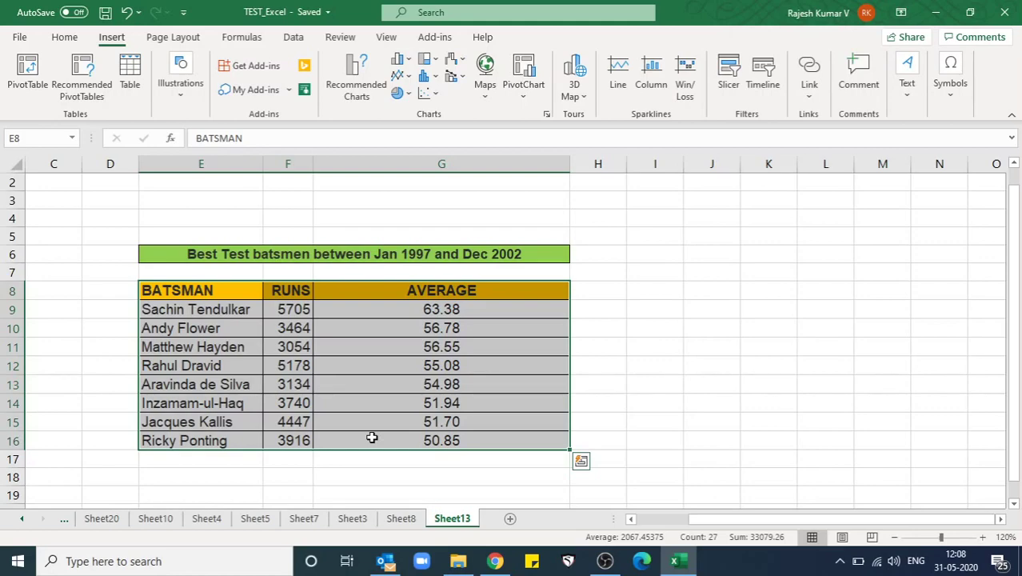
pyautogui.click(411, 395)
pyautogui.moveTo(184, 296); pyautogui.dragTo(188, 422)
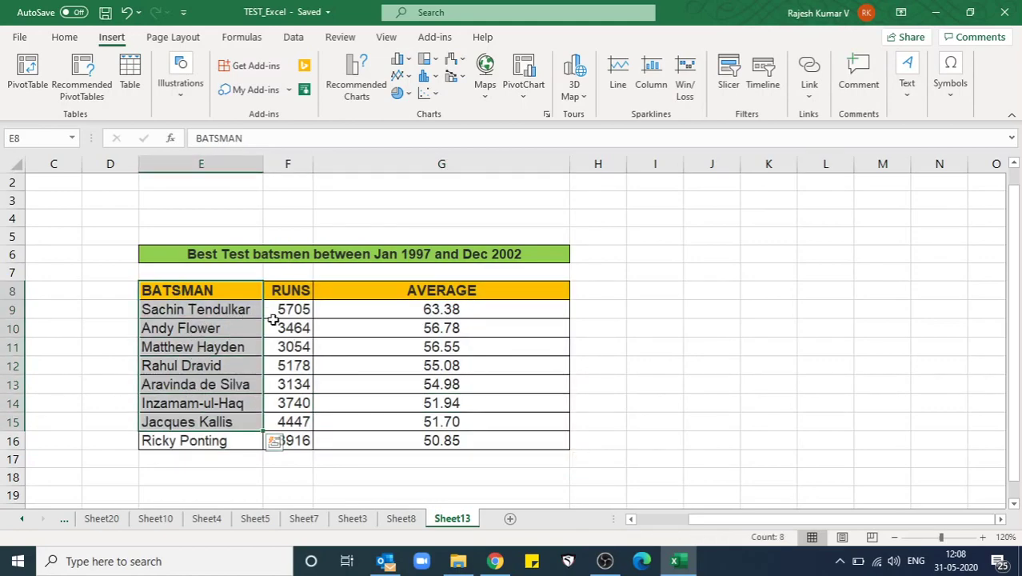
pyautogui.moveTo(288, 311); pyautogui.dragTo(287, 403)
pyautogui.moveTo(459, 315); pyautogui.dragTo(452, 440)
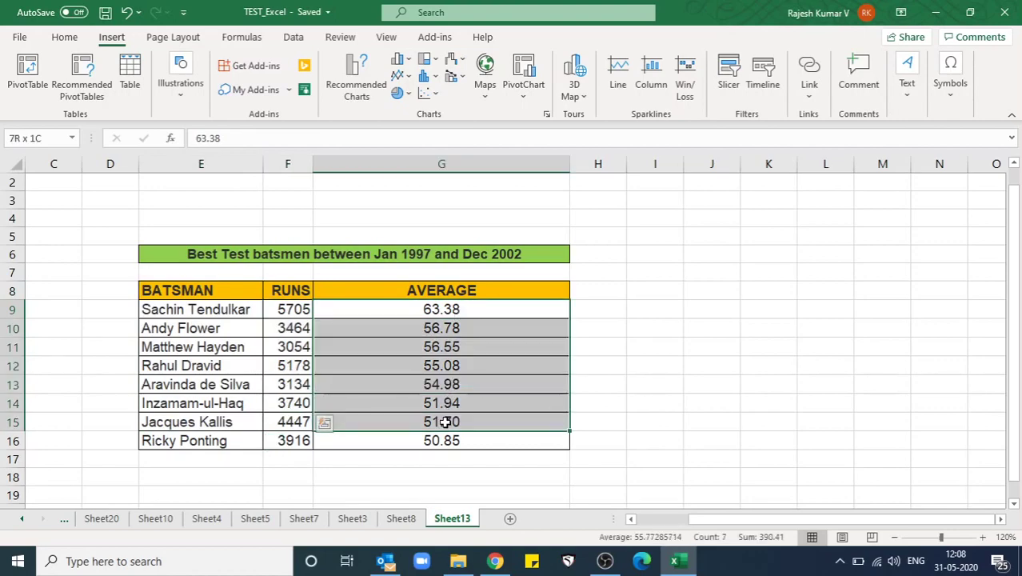
pyautogui.click(391, 257)
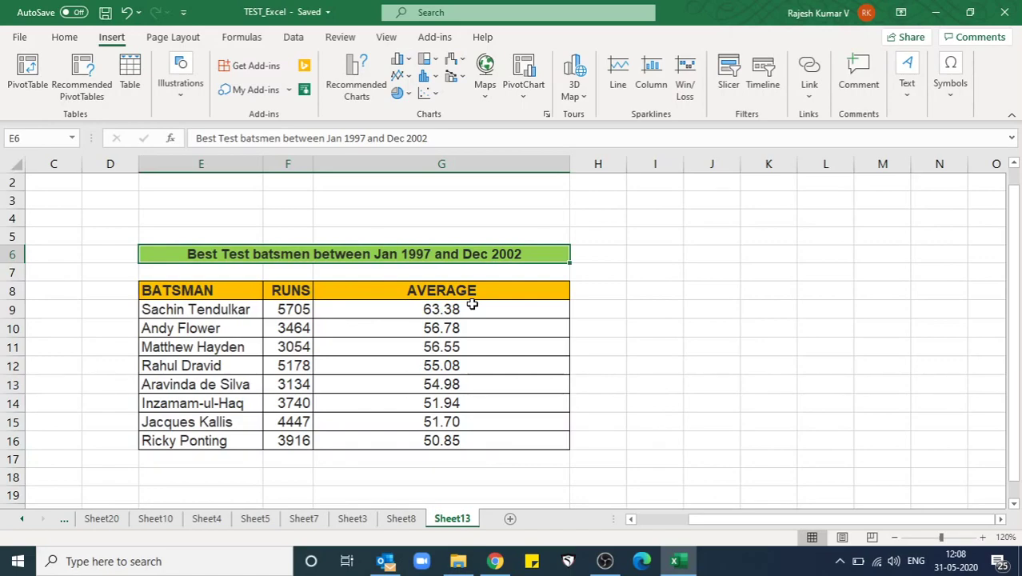
pyautogui.moveTo(181, 291)
pyautogui.mouseDown()
pyautogui.moveTo(332, 440)
pyautogui.moveTo(391, 440)
pyautogui.mouseUp()
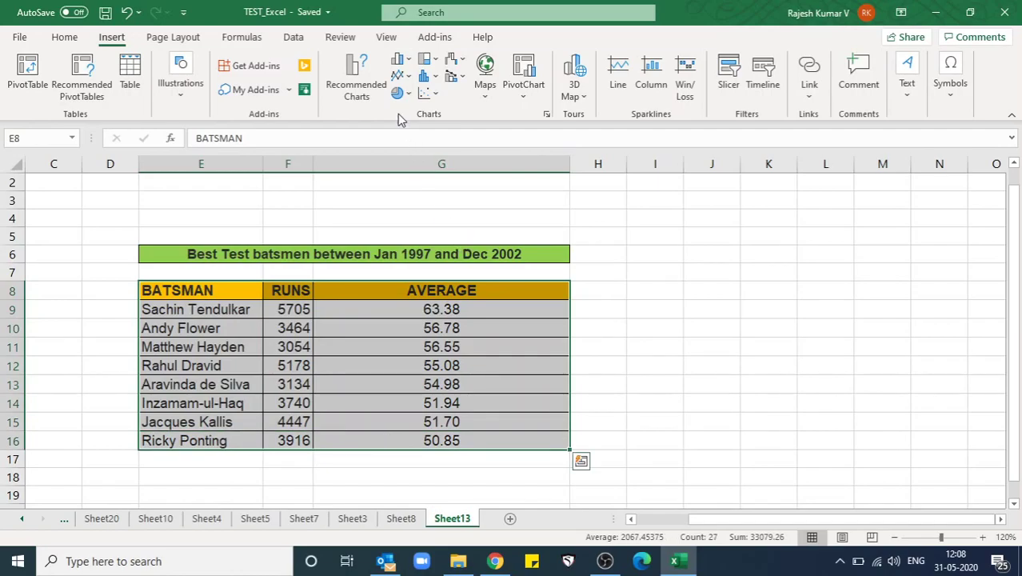
# Insert a Clustered Column chart of E8:G16, nudge it up-left, and inspect its series and axis.
pyautogui.click(400, 60)
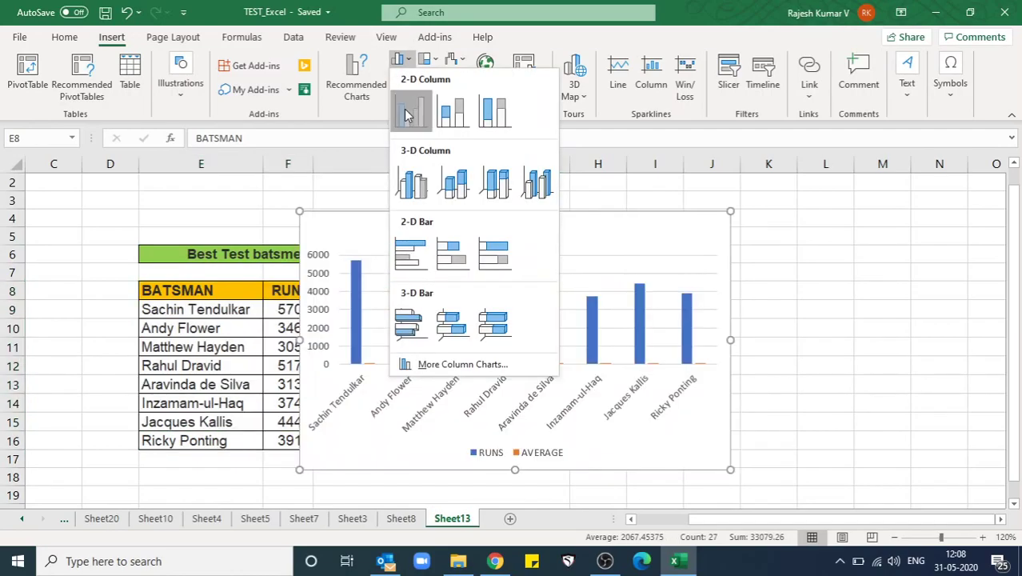
pyautogui.click(406, 114)
pyautogui.moveTo(604, 232); pyautogui.dragTo(571, 224)
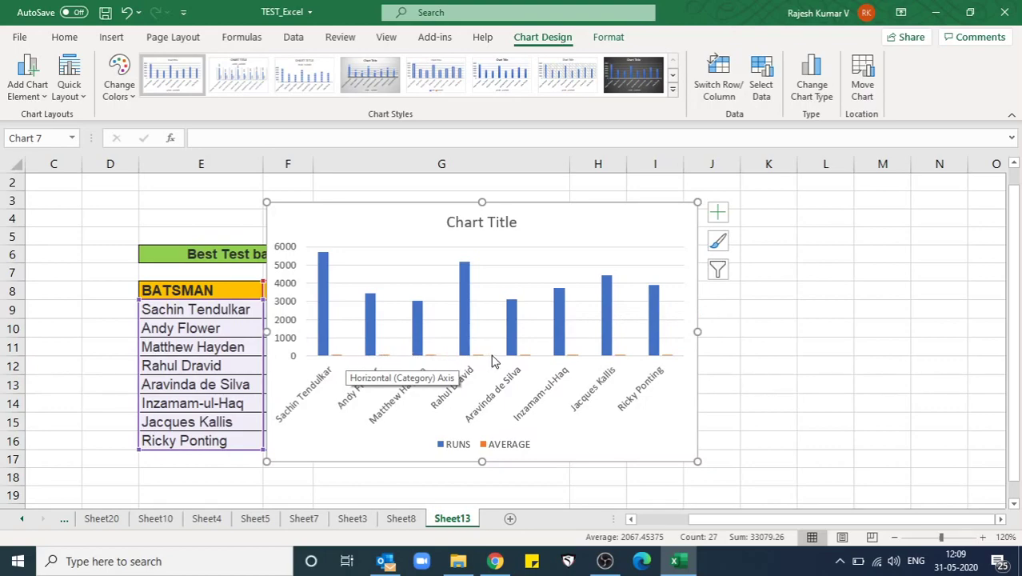
pyautogui.click(463, 328)
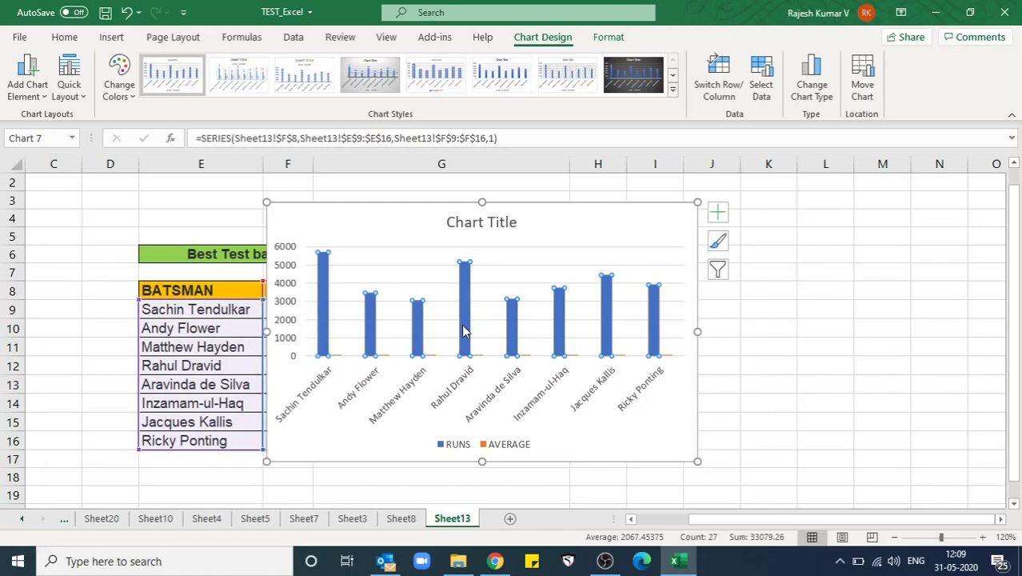
pyautogui.click(439, 361)
pyautogui.click(542, 450)
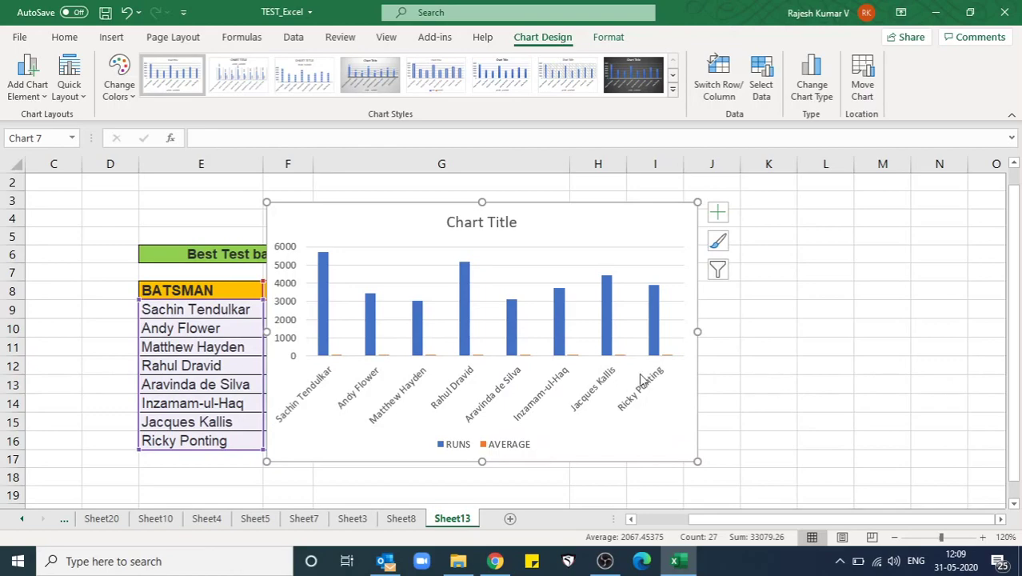
# Open Change Series Chart Type from the RUNS series' shortcut menu.
pyautogui.click(566, 254)
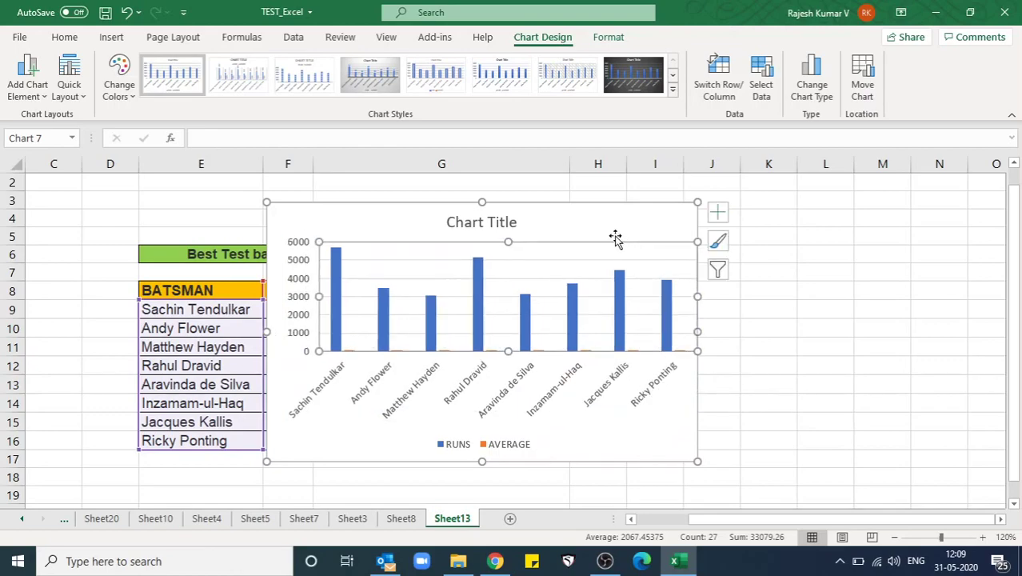
pyautogui.rightClick(580, 214)
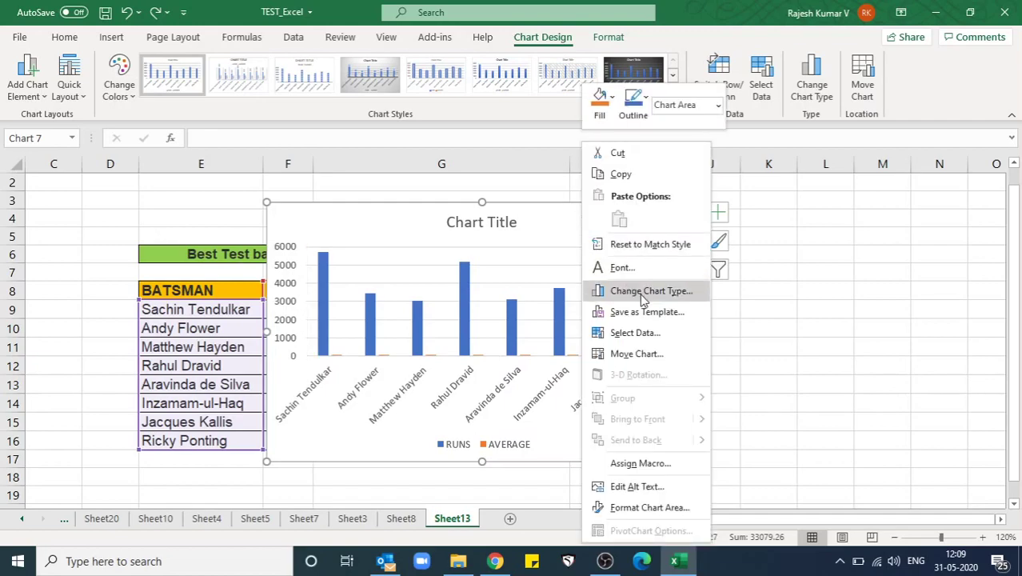
pyautogui.press('Escape')
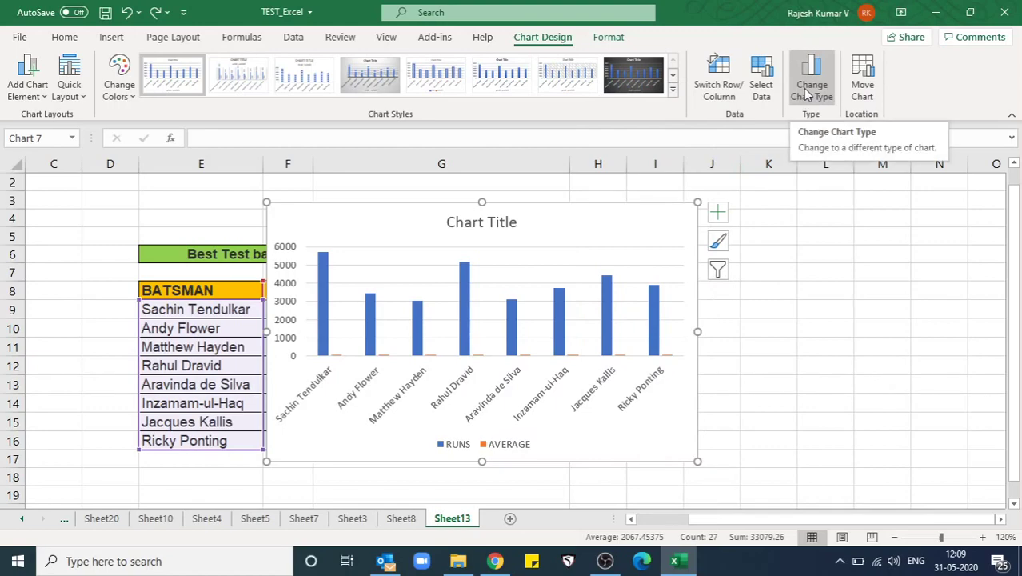
pyautogui.click(780, 361)
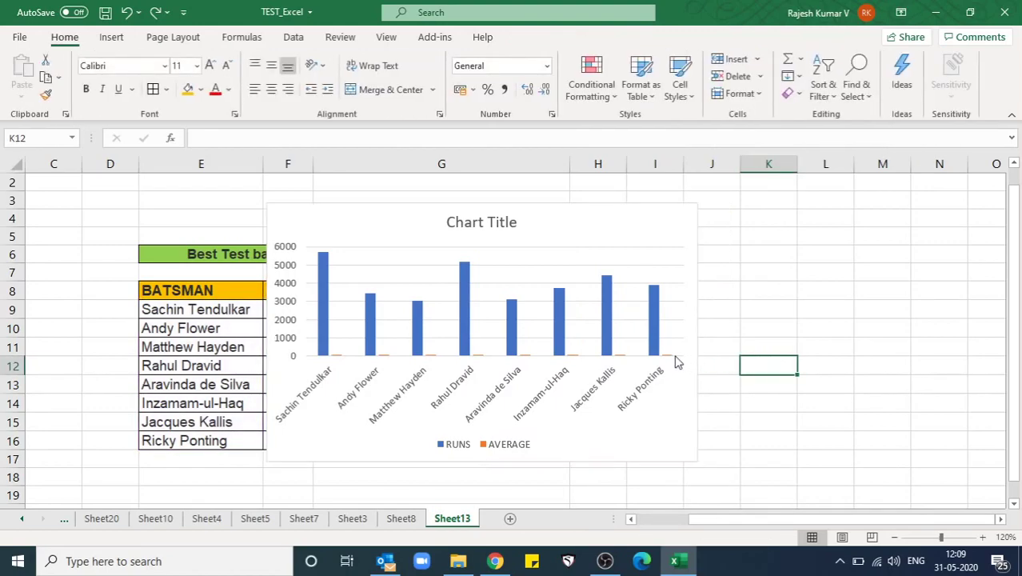
pyautogui.click(613, 305)
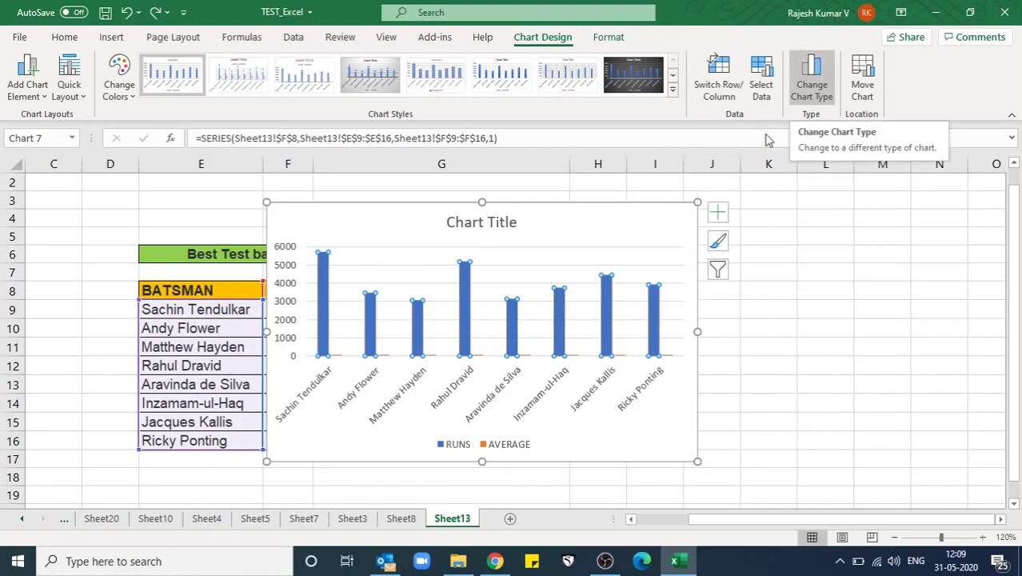
pyautogui.rightClick(606, 296)
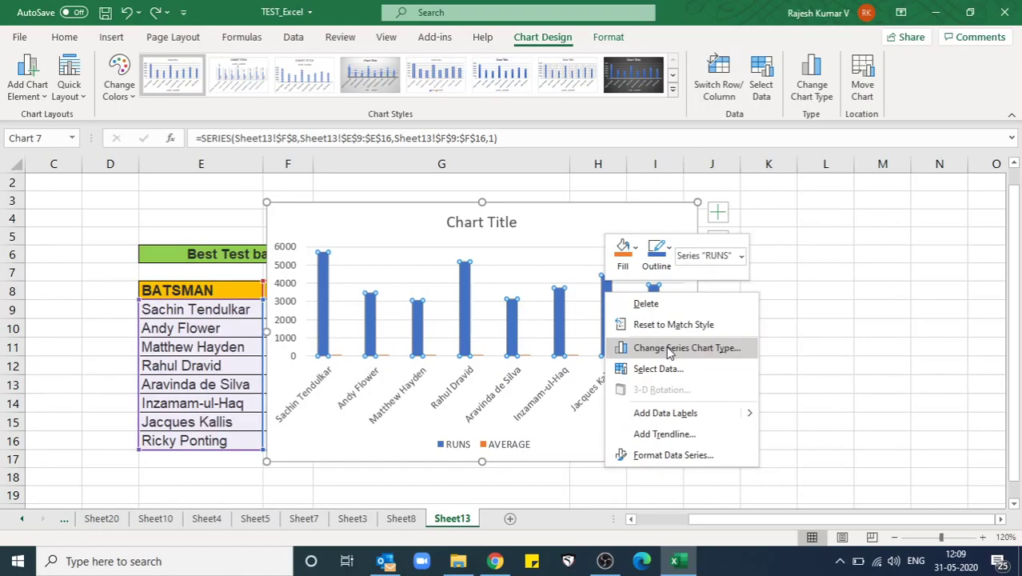
pyautogui.click(669, 348)
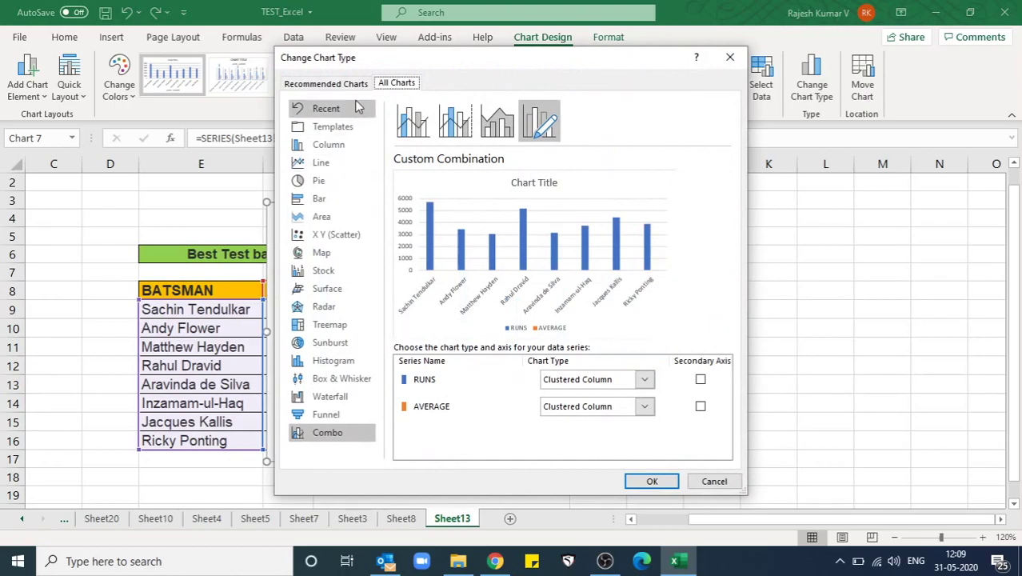
# In Combo, keep RUNS as Clustered Column, make AVERAGE a Line on the secondary axis.
pyautogui.click(340, 84)
pyautogui.click(384, 84)
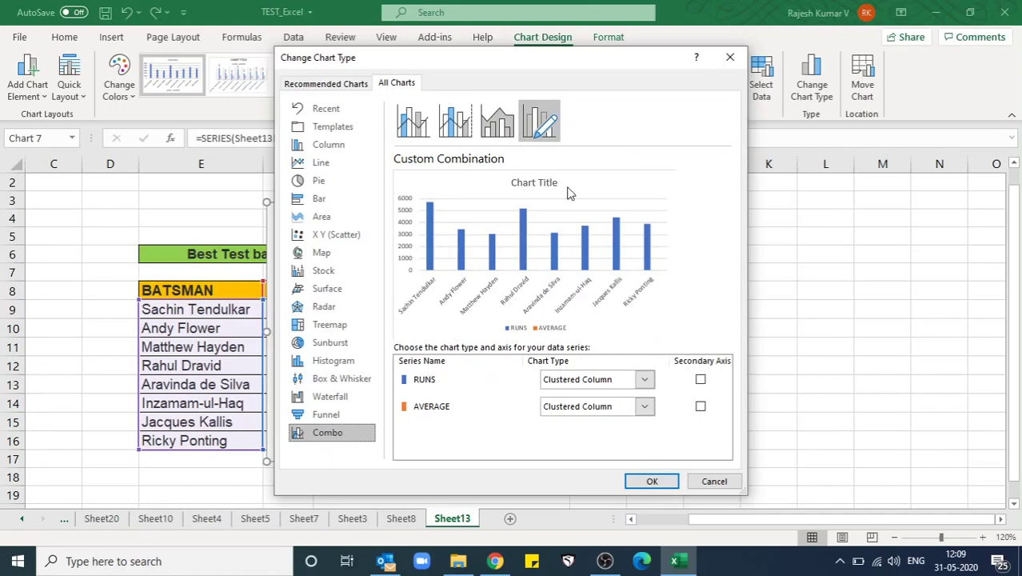
pyautogui.moveTo(561, 61); pyautogui.dragTo(735, 51)
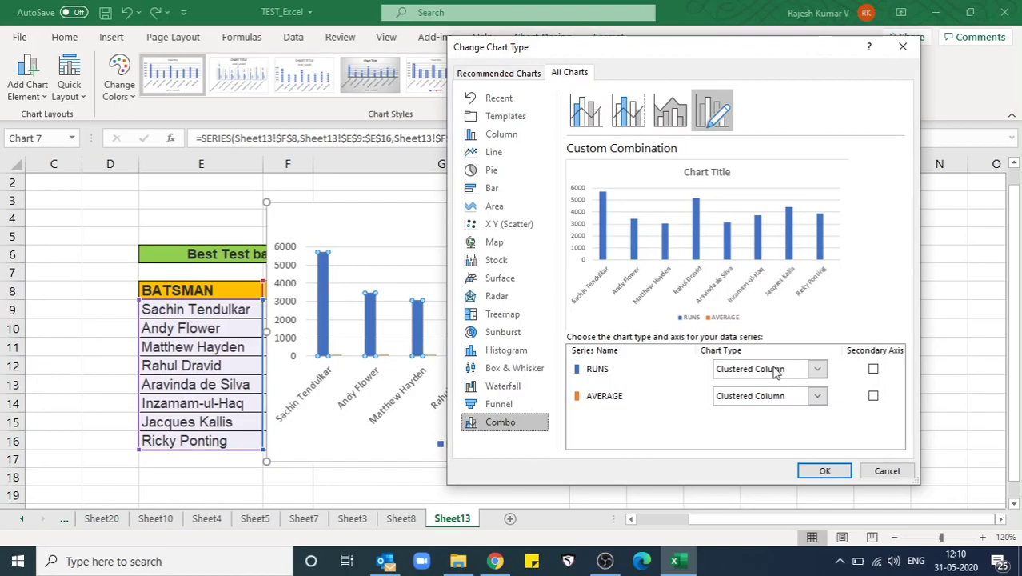
pyautogui.click(775, 369)
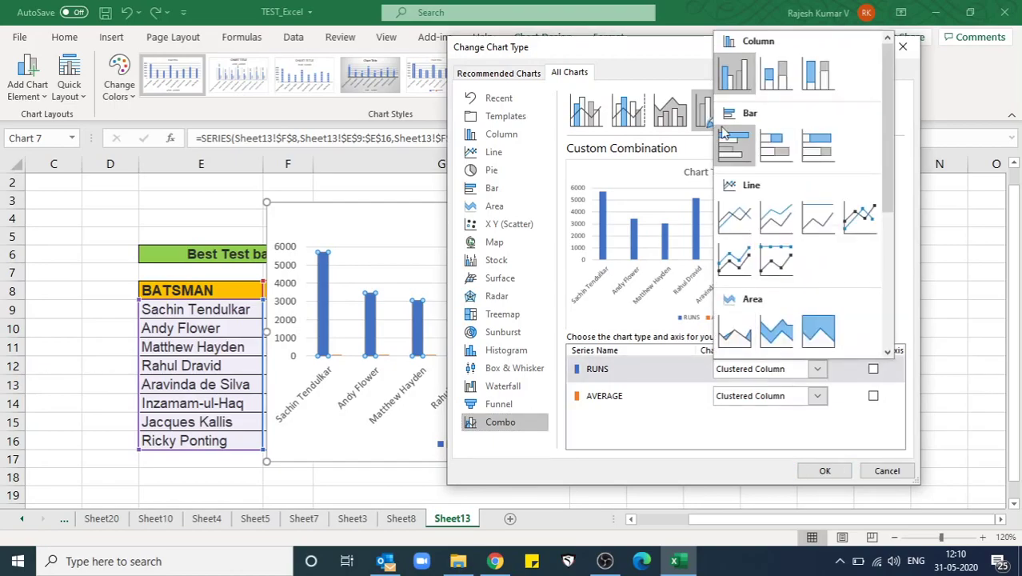
pyautogui.click(744, 86)
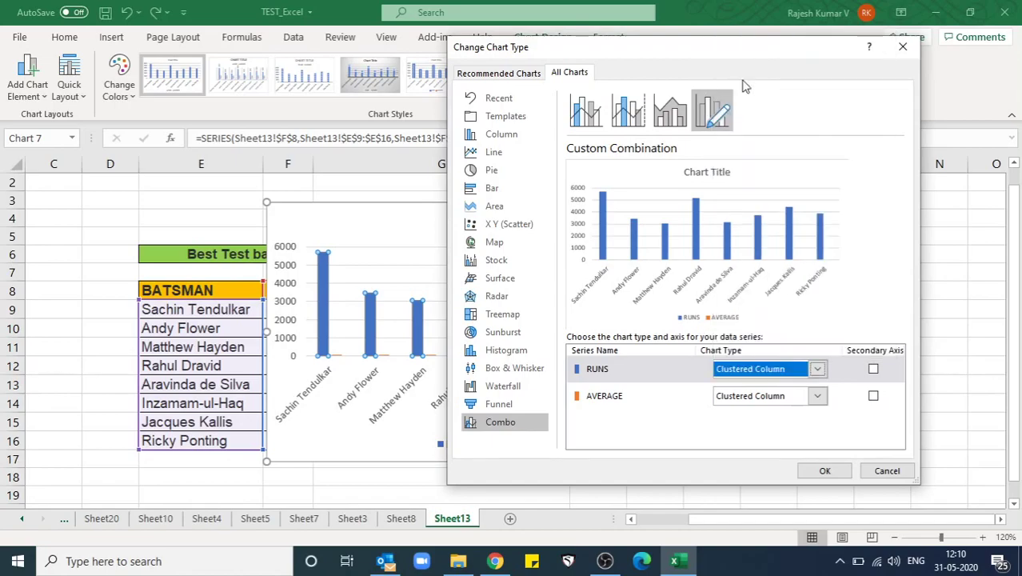
pyautogui.click(785, 400)
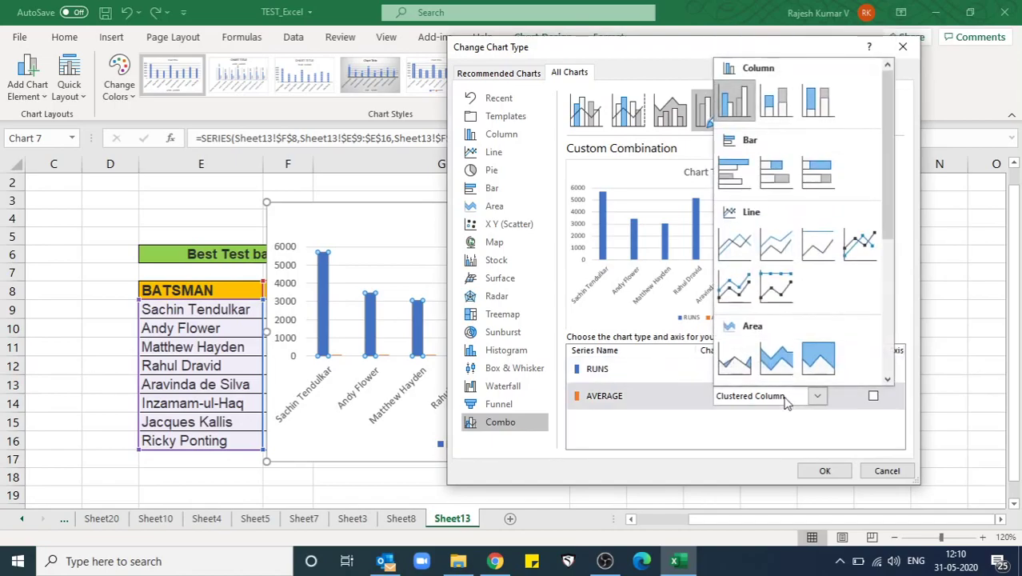
pyautogui.click(737, 256)
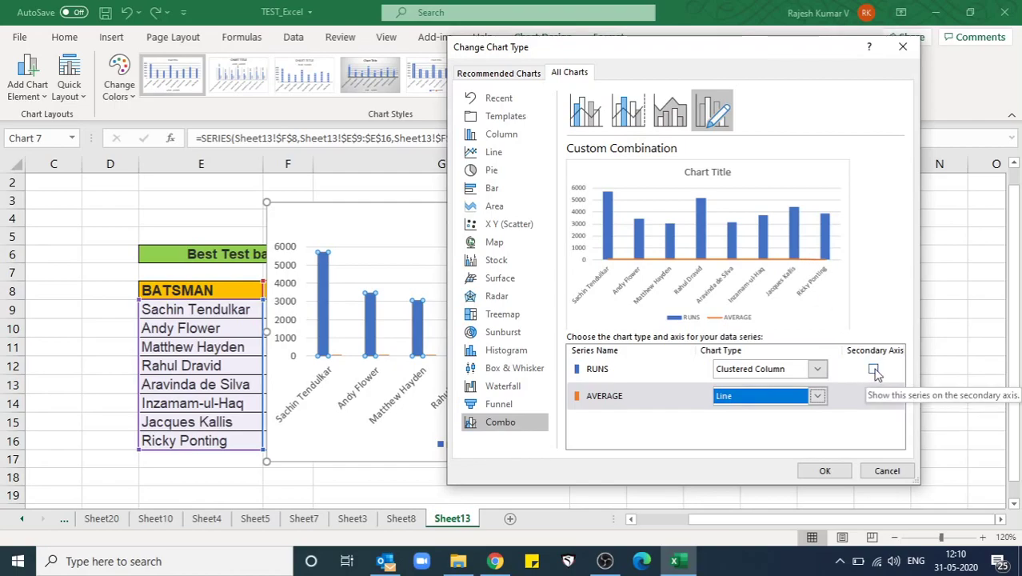
pyautogui.click(874, 396)
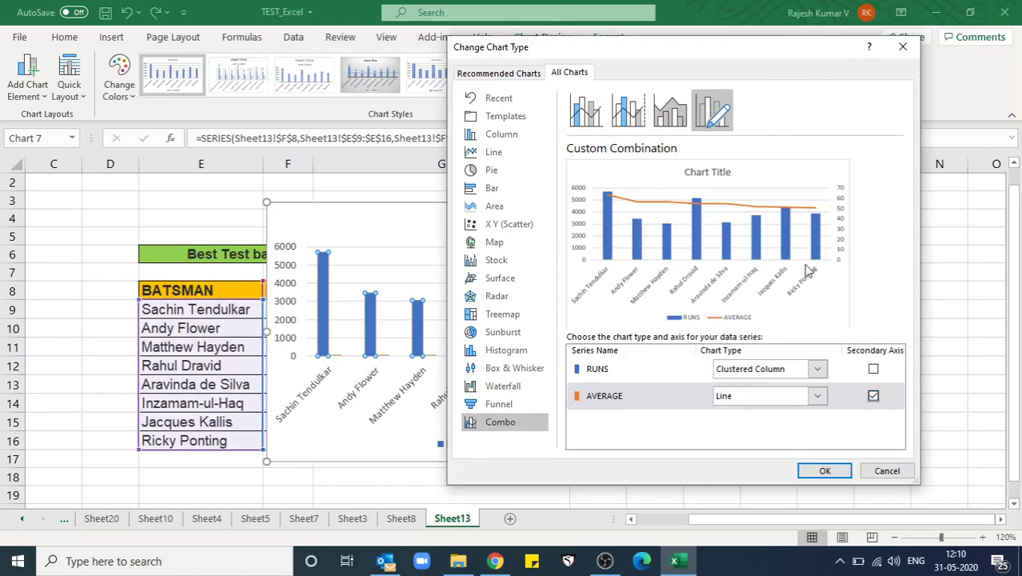
pyautogui.click(827, 472)
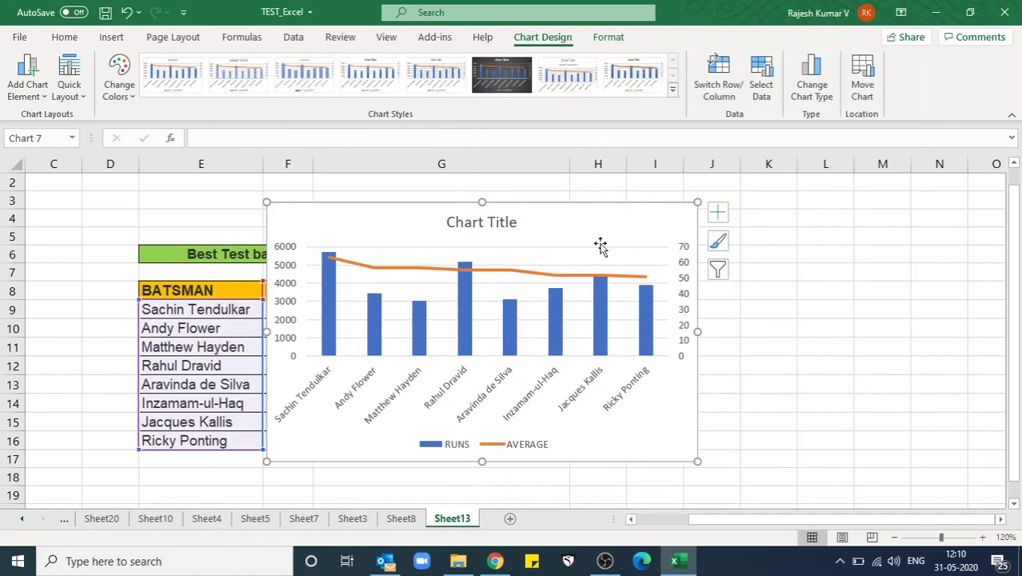
# Select the whole chart and open Select Data from its shortcut menu.
pyautogui.click(553, 274)
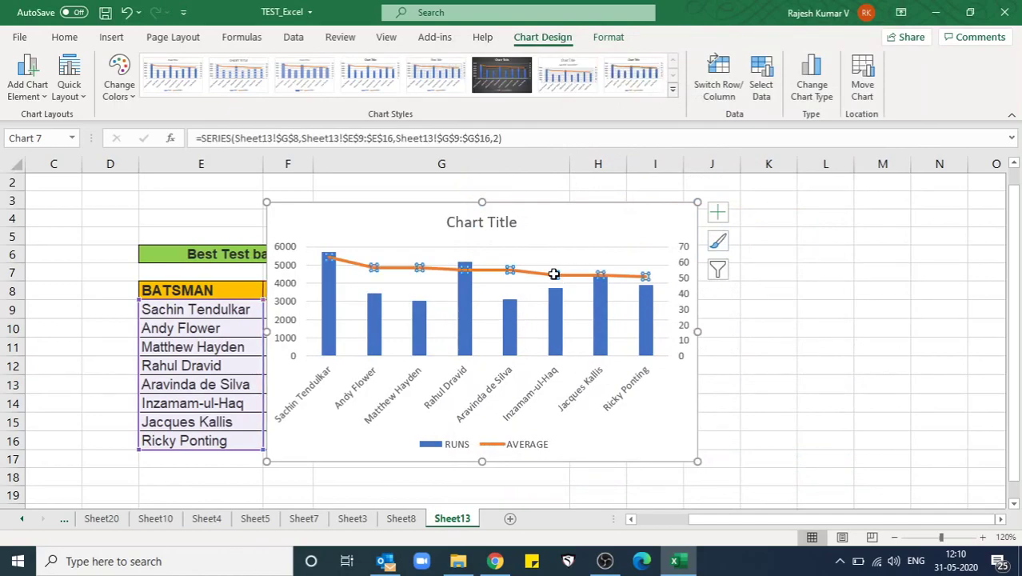
pyautogui.click(570, 233)
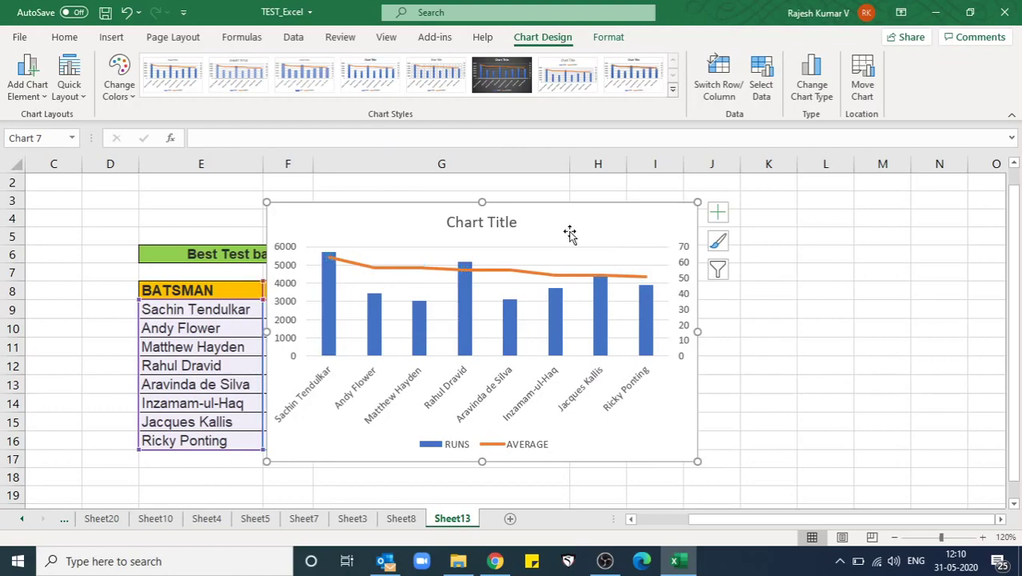
pyautogui.click(497, 222)
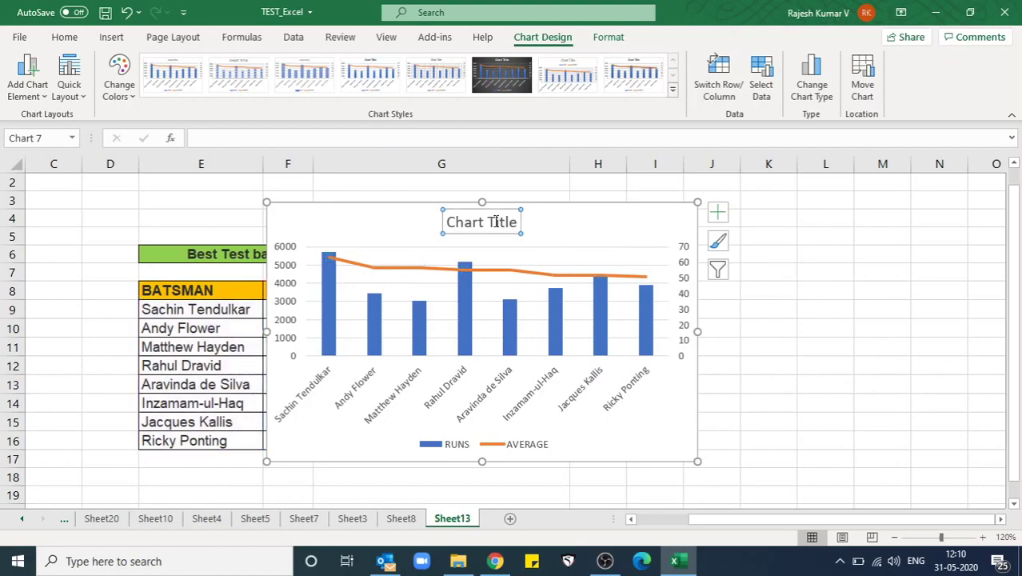
pyautogui.click(590, 235)
pyautogui.rightClick(592, 239)
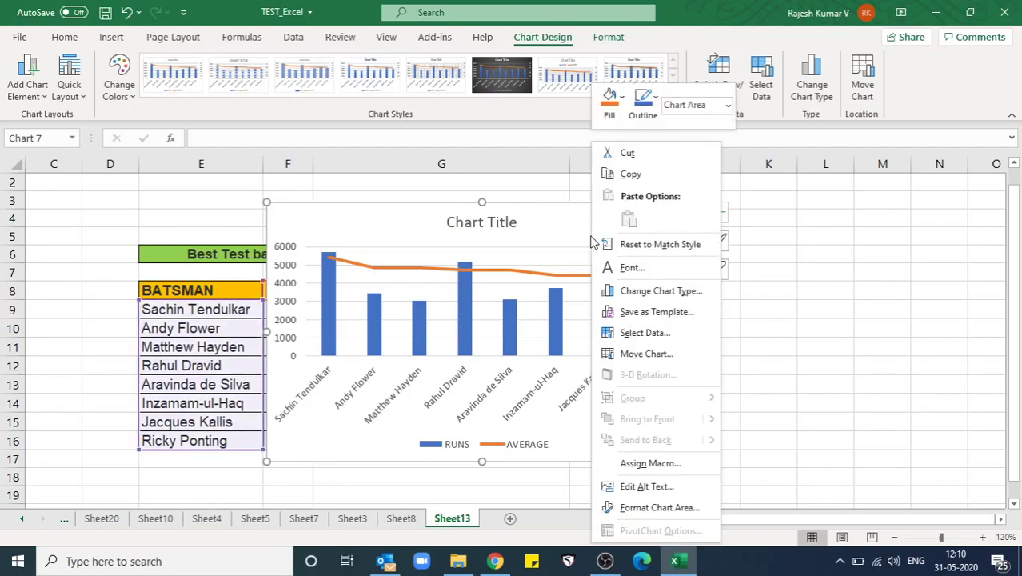
pyautogui.click(696, 343)
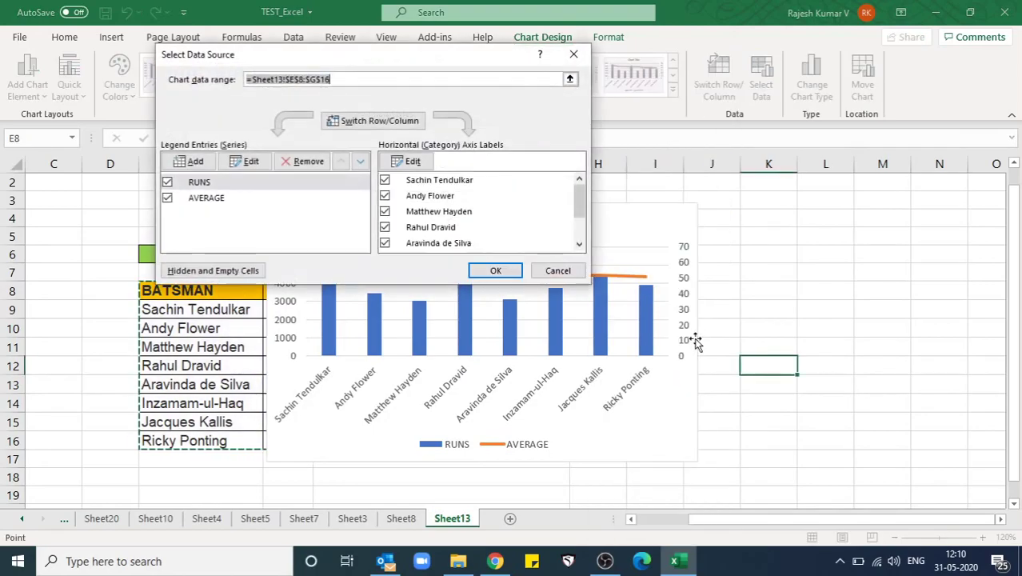
# Review the RUNS and AVERAGE series and batsman category labels, accepting the data source unchanged.
pyautogui.moveTo(440, 55); pyautogui.dragTo(675, 145)
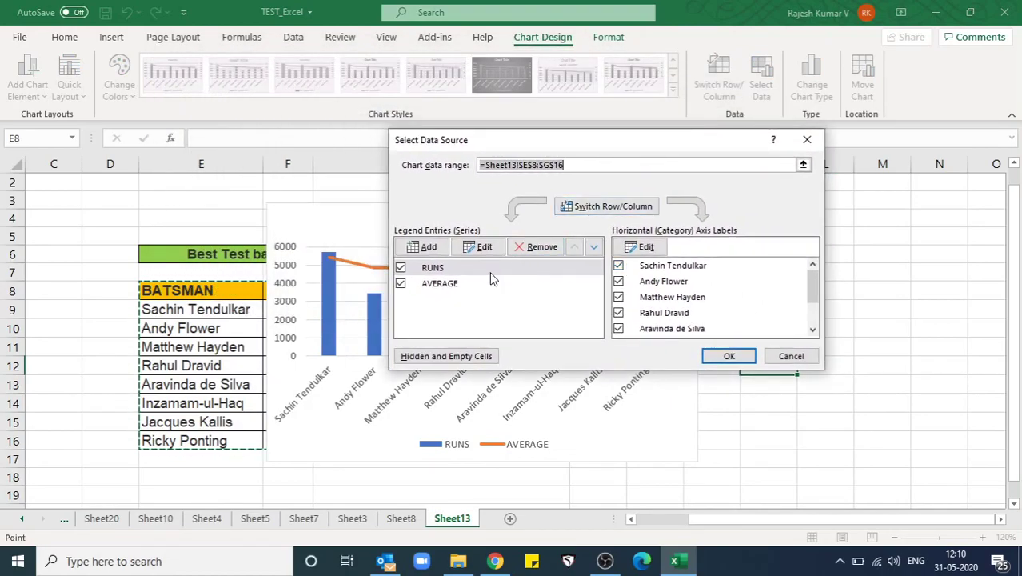
pyautogui.click(448, 271)
pyautogui.click(453, 285)
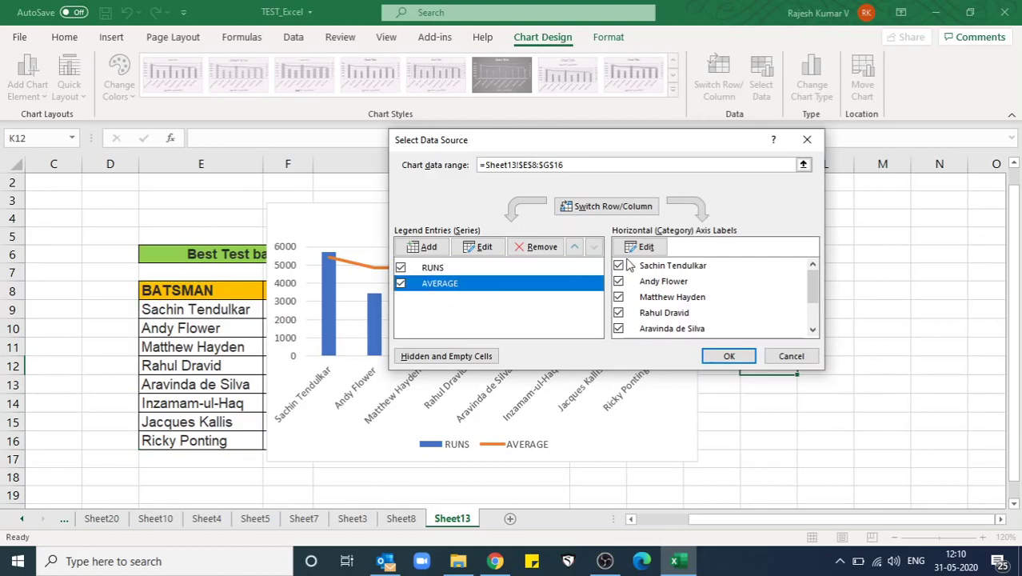
pyautogui.click(664, 270)
pyautogui.click(676, 284)
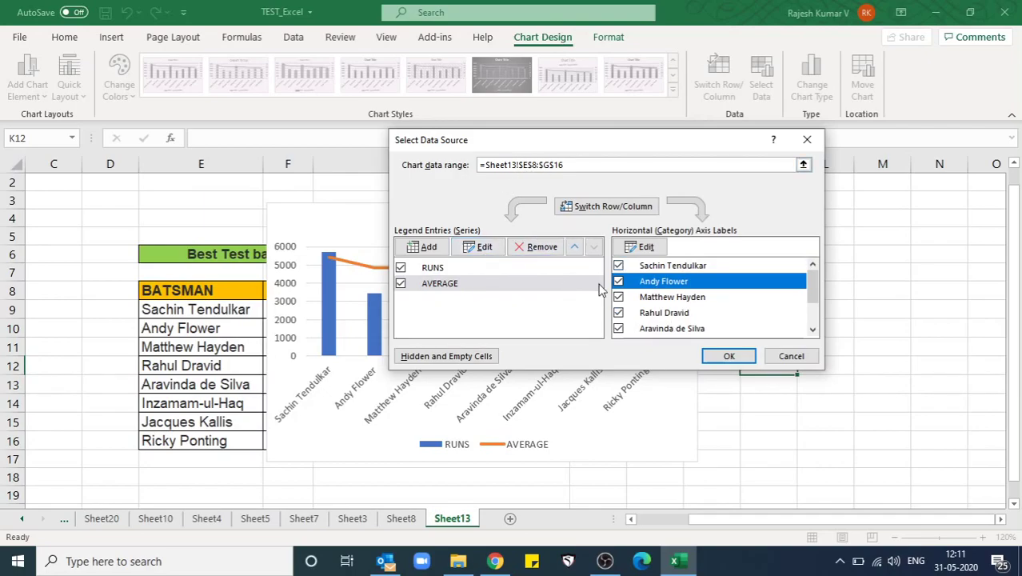
pyautogui.click(727, 356)
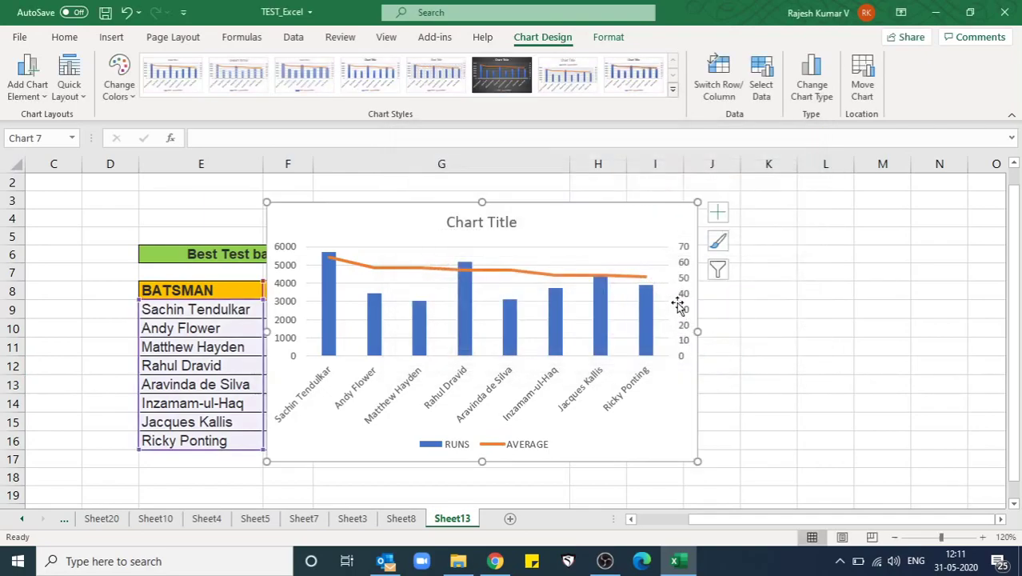
pyautogui.click(718, 217)
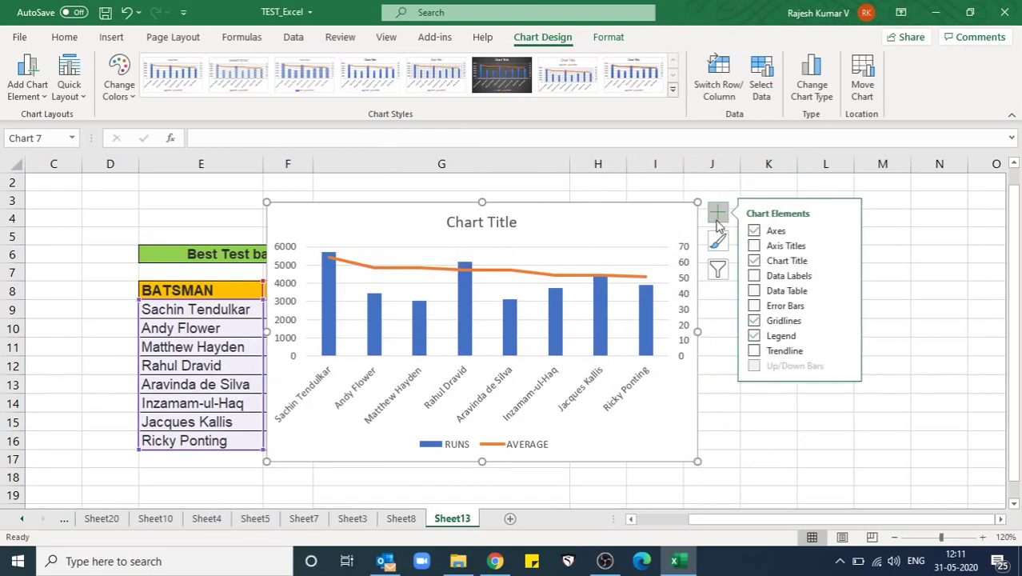
# Add axis titles and rename the left vertical axis title to 'Run'.
pyautogui.click(756, 246)
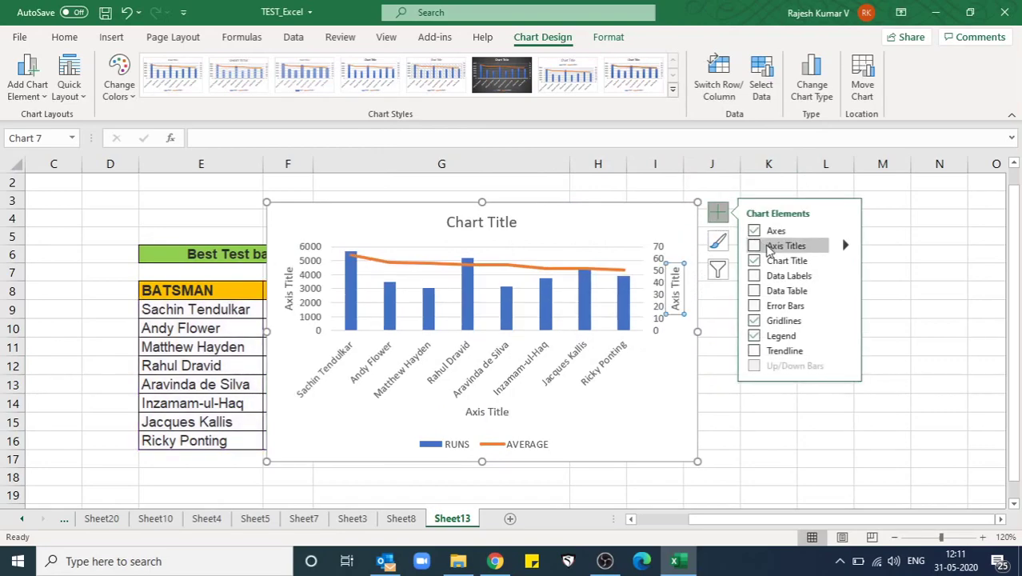
pyautogui.doubleClick(286, 296)
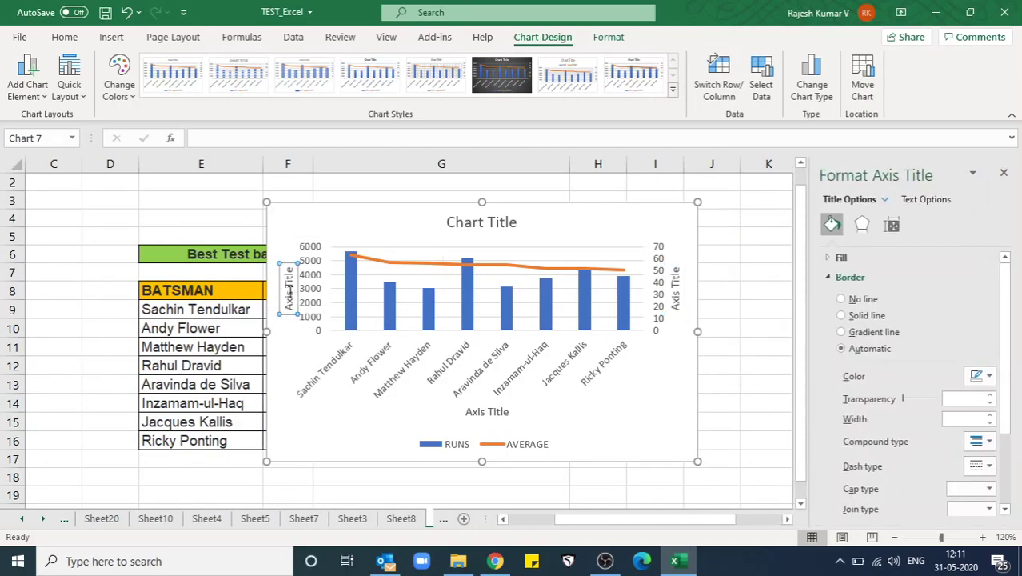
pyautogui.tripleClick(291, 298)
pyautogui.write('Total')
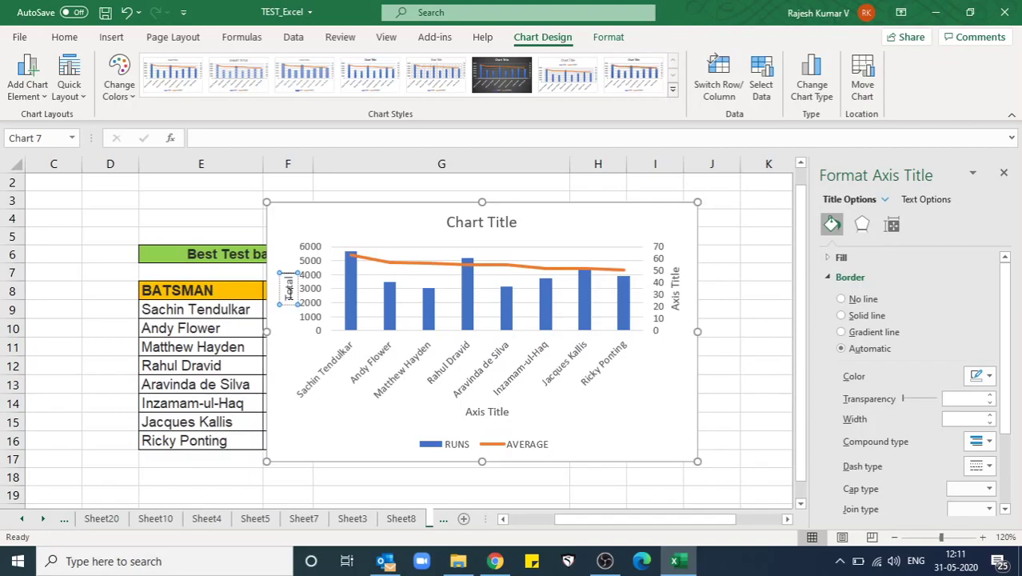
pyautogui.press('BackSpace')
pyautogui.press('BackSpace')
pyautogui.press('BackSpace')
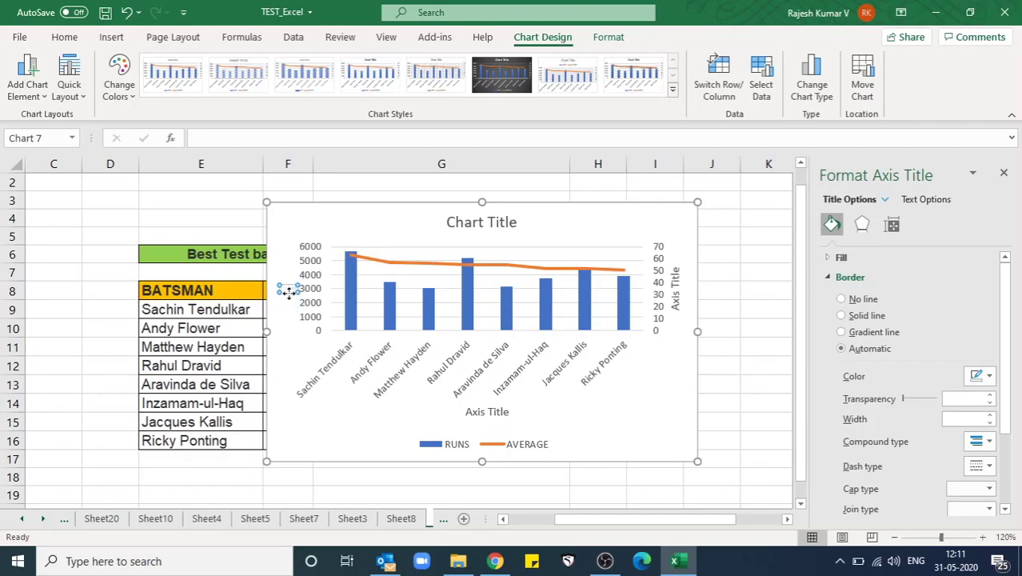
pyautogui.write('Run')
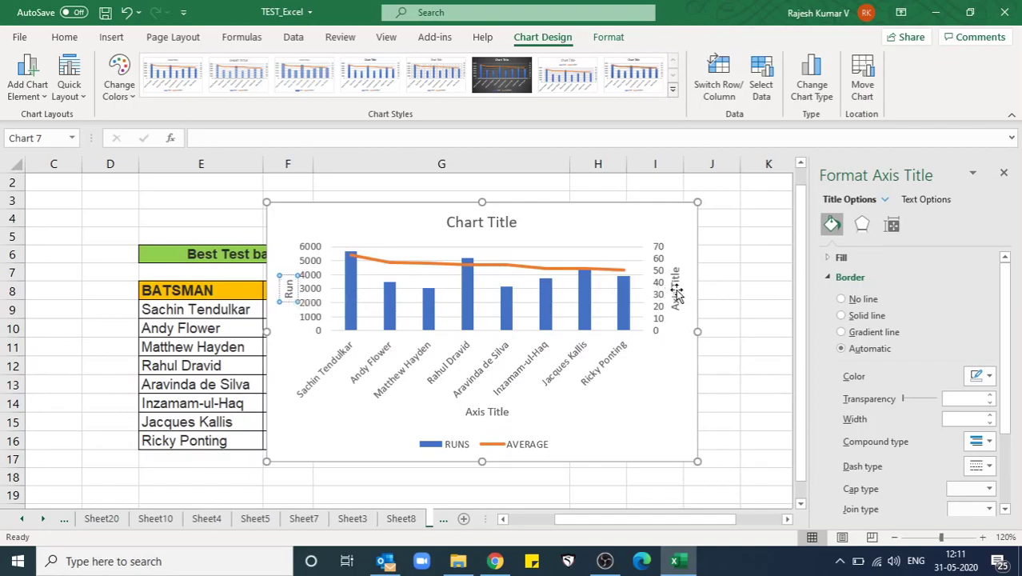
# Rename the secondary vertical axis title to 'Avg Run Rate'.
pyautogui.click(677, 294)
pyautogui.doubleClick(677, 295)
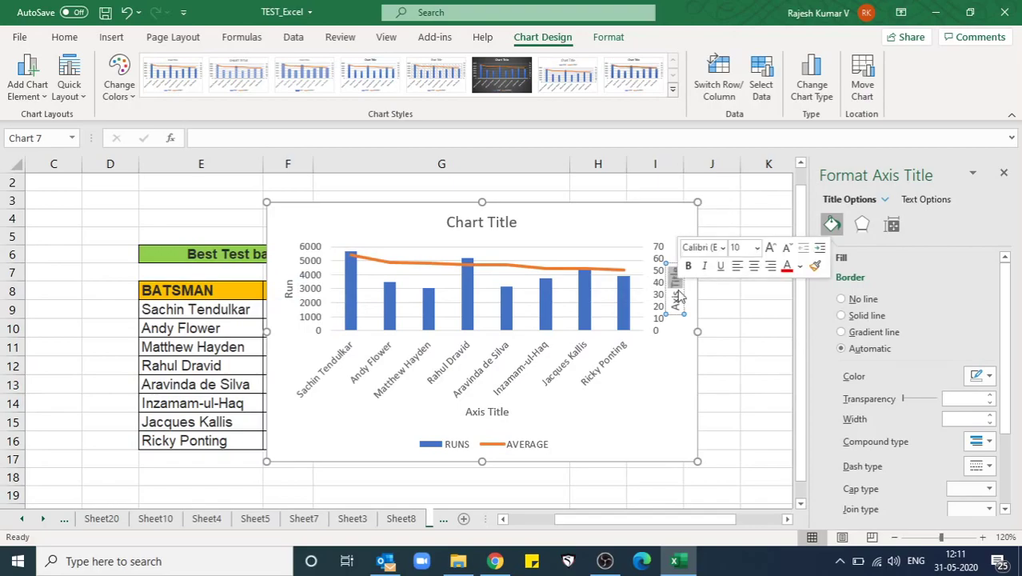
pyautogui.click(677, 293)
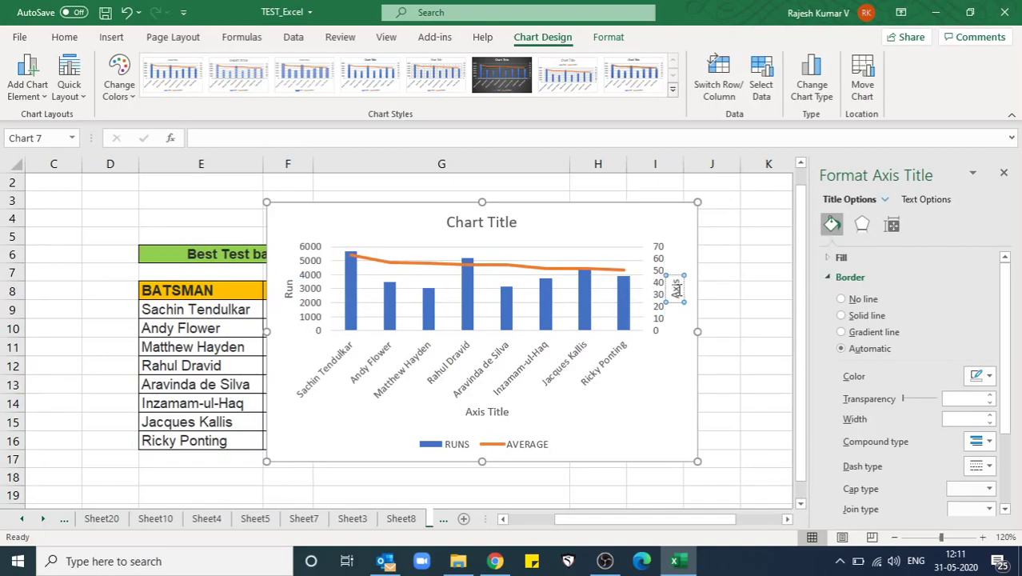
pyautogui.write('Av')
pyautogui.write('g Run')
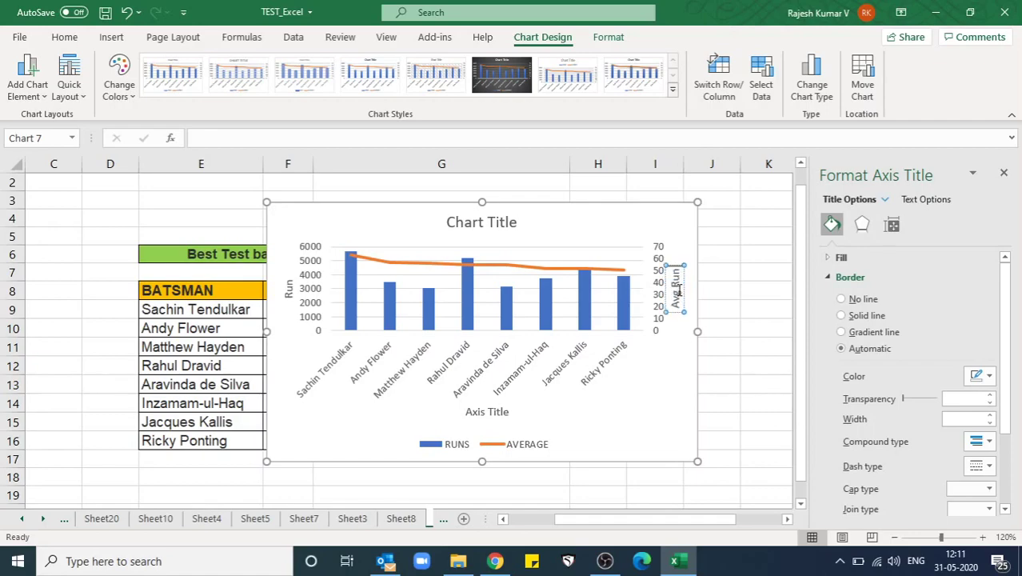
pyautogui.write(' Rate')
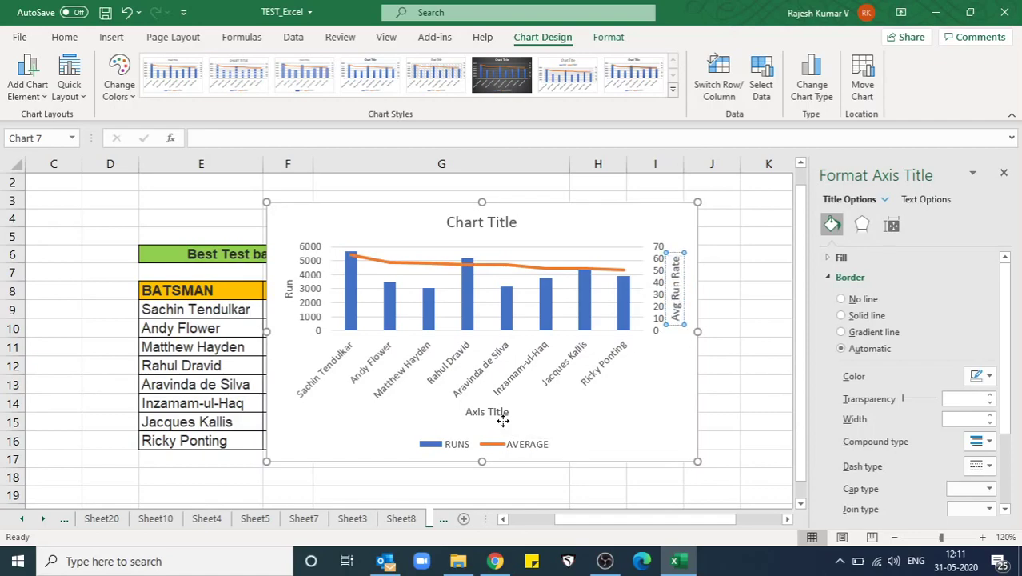
pyautogui.click(480, 411)
# Rename the horizontal axis title to 'Batsman'.
pyautogui.click(482, 411)
pyautogui.doubleClick(482, 411)
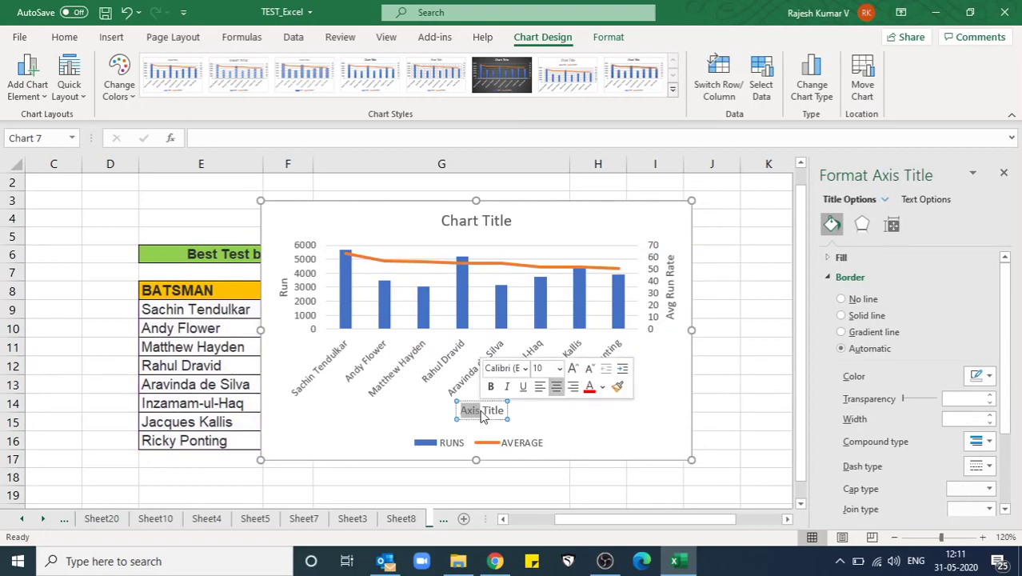
pyautogui.write('B')
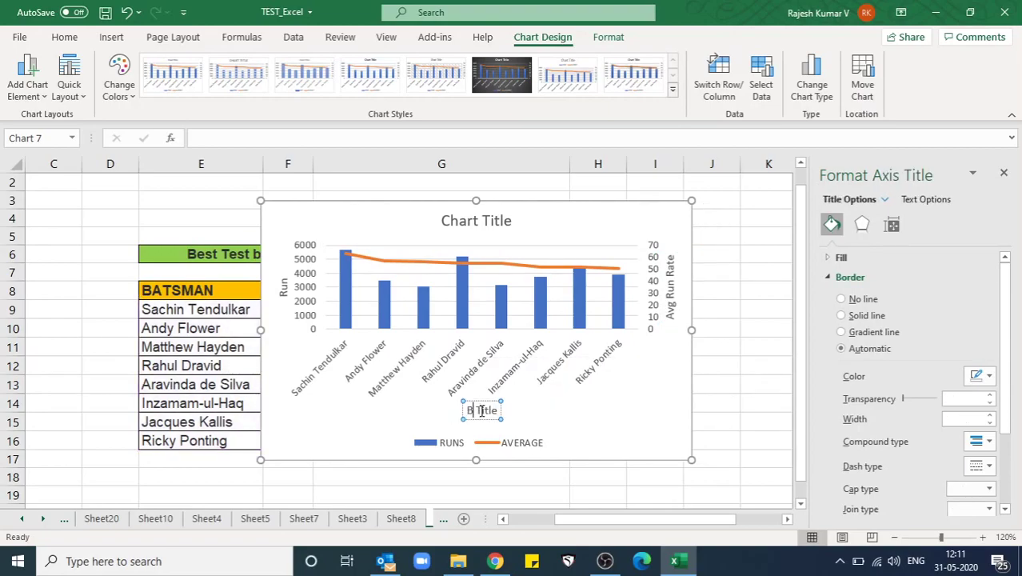
pyautogui.hotkey('ctrl', 'a')
pyautogui.press('Delete')
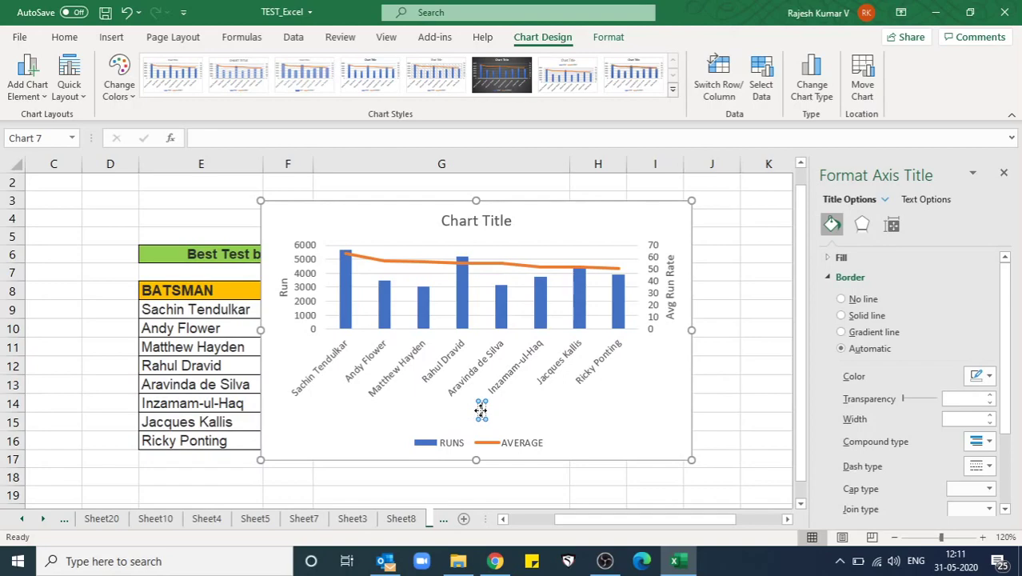
pyautogui.write('Bat')
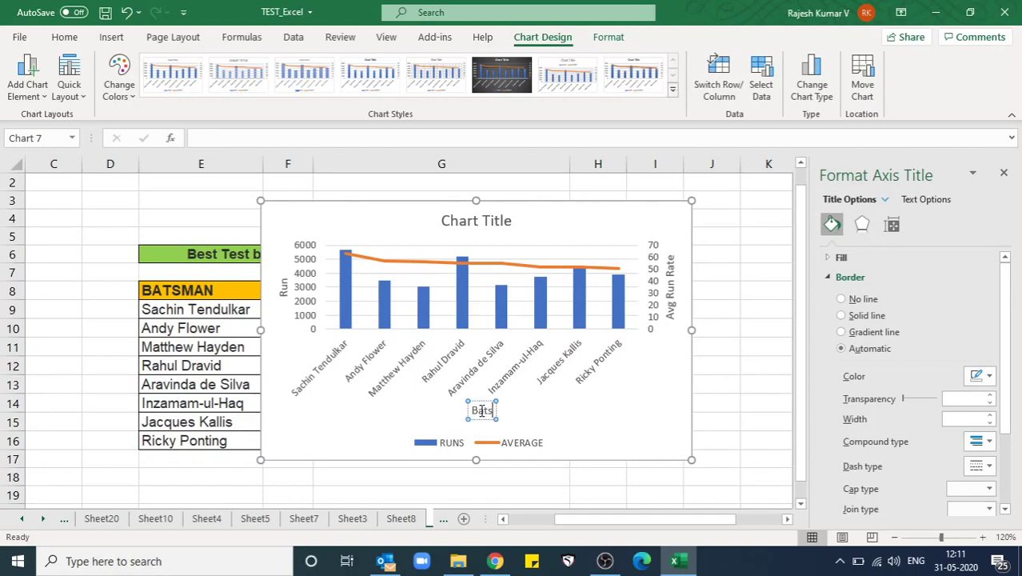
pyautogui.write('sman')
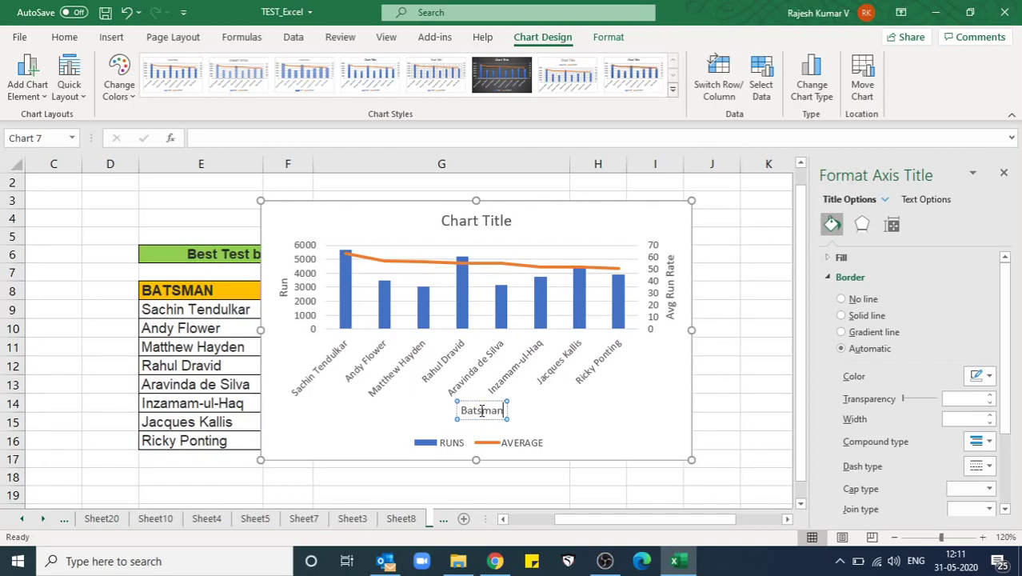
pyautogui.click(544, 424)
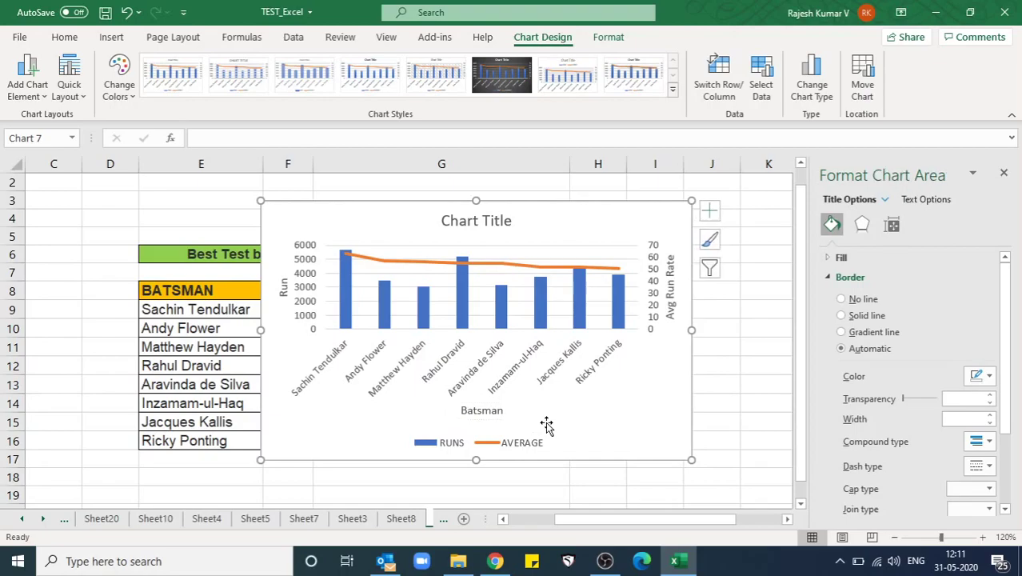
# Select the heading text in cell E6 to reuse as the chart title.
pyautogui.click(467, 224)
pyautogui.doubleClick(468, 226)
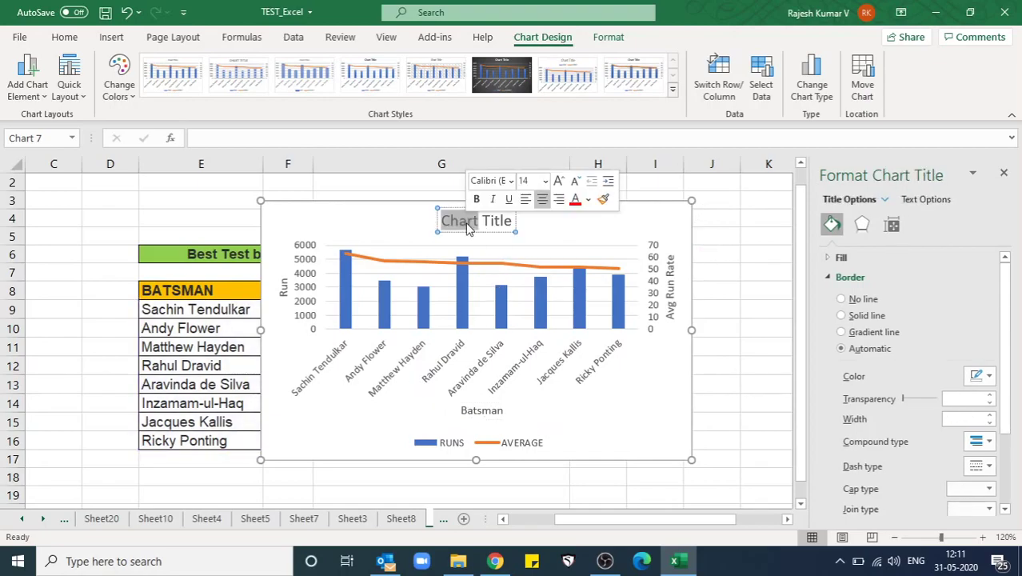
pyautogui.click(169, 269)
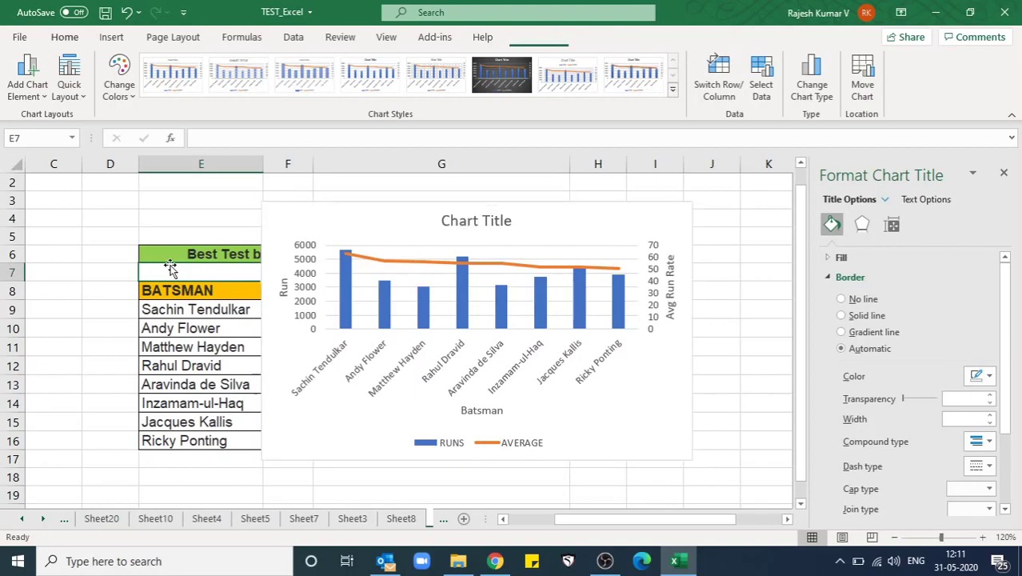
pyautogui.doubleClick(189, 251)
pyautogui.moveTo(184, 254); pyautogui.dragTo(539, 235)
pyautogui.hotkey('ctrl', 'c')
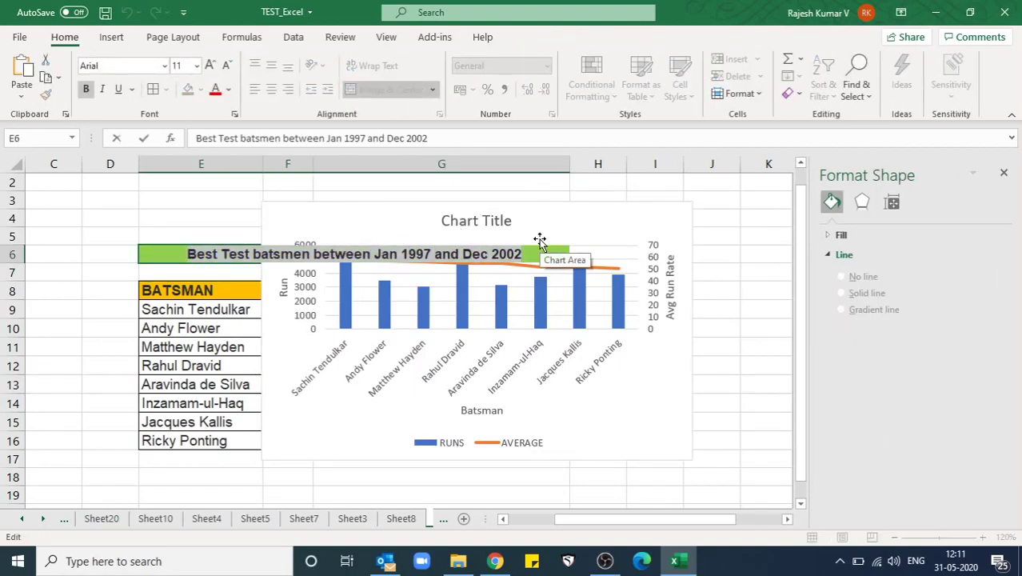
# Replace the chart title with 'Best Test batsmen between Jan 1997 and Dec 2002' at 10 pt.
pyautogui.click(477, 221)
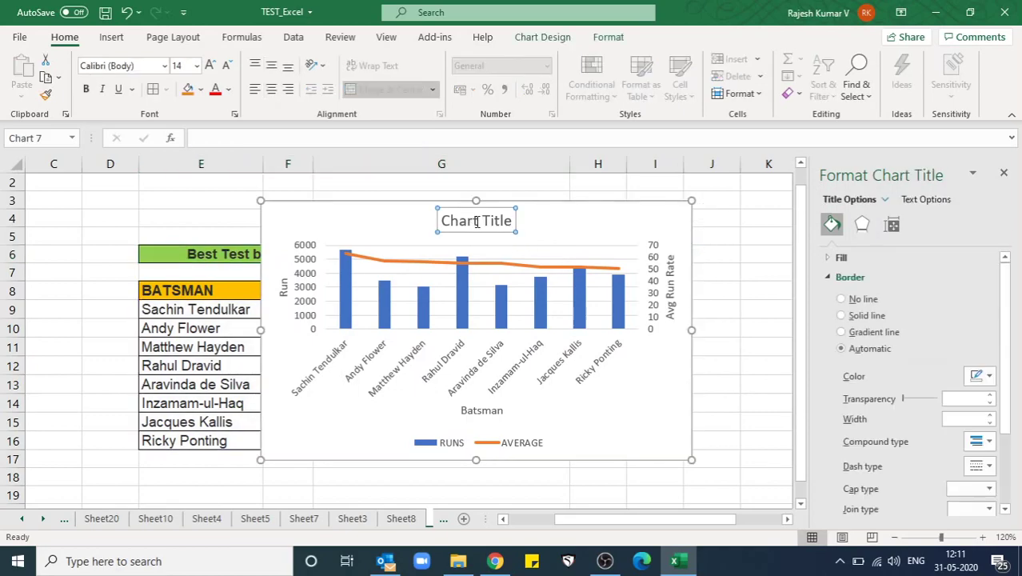
pyautogui.tripleClick(477, 221)
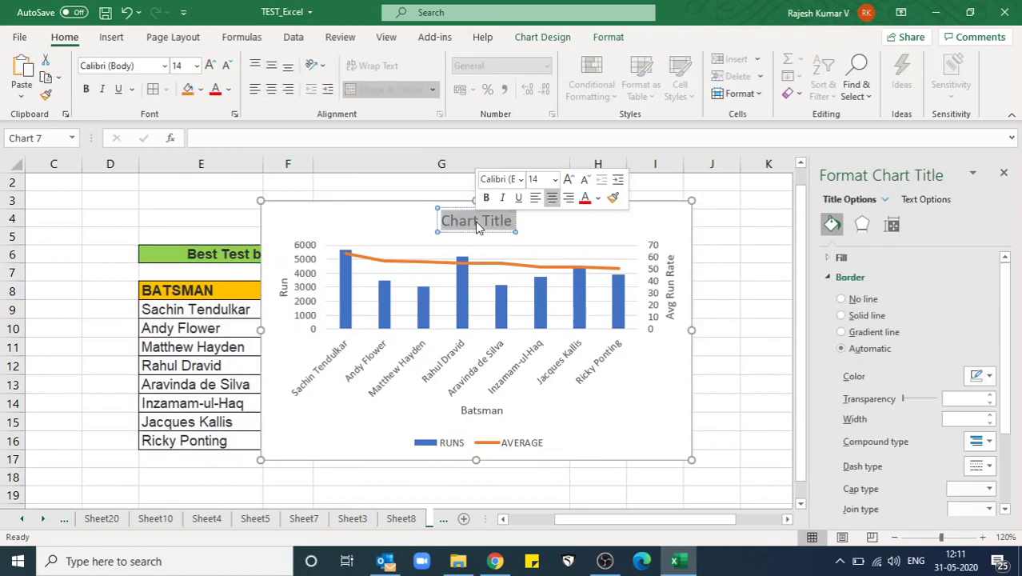
pyautogui.hotkey('ctrl', 'v')
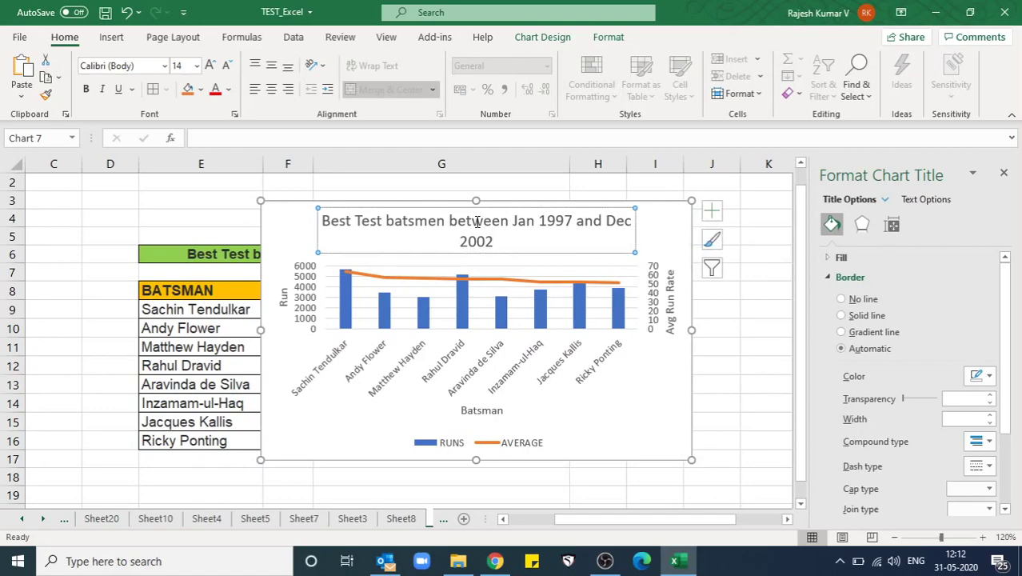
pyautogui.press('ctrl+shift+less')
pyautogui.click(196, 66)
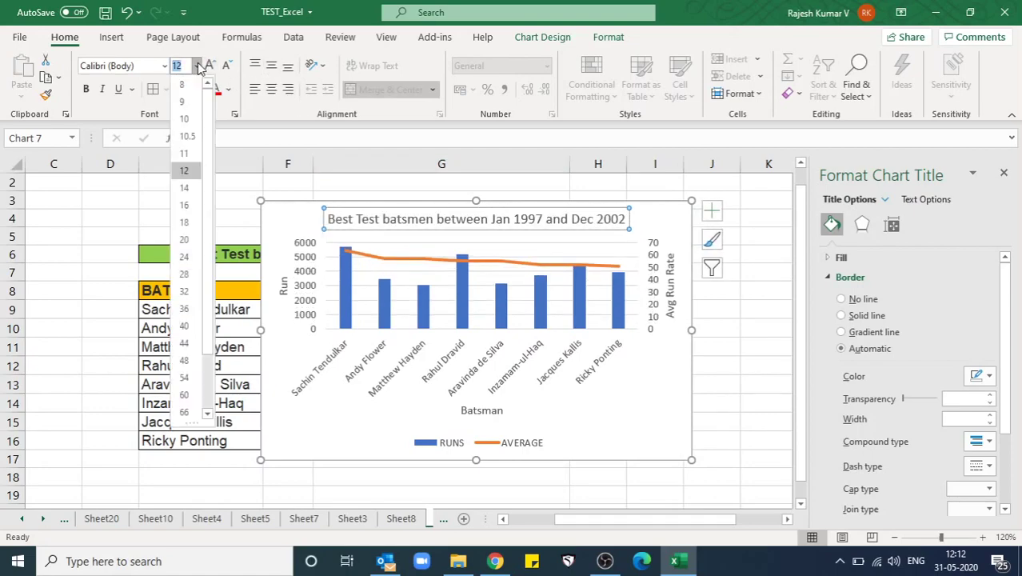
pyautogui.click(188, 119)
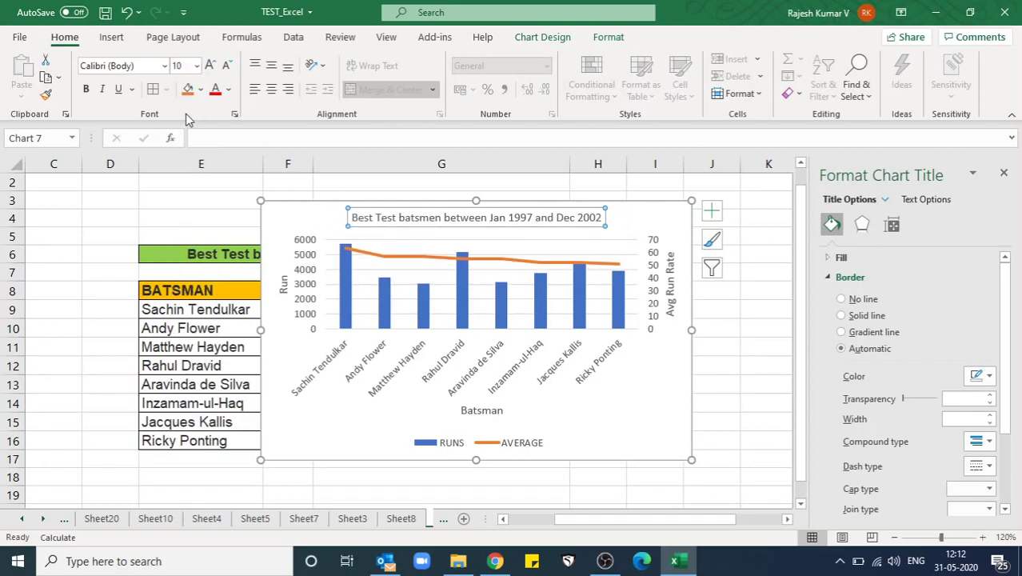
pyautogui.click(650, 426)
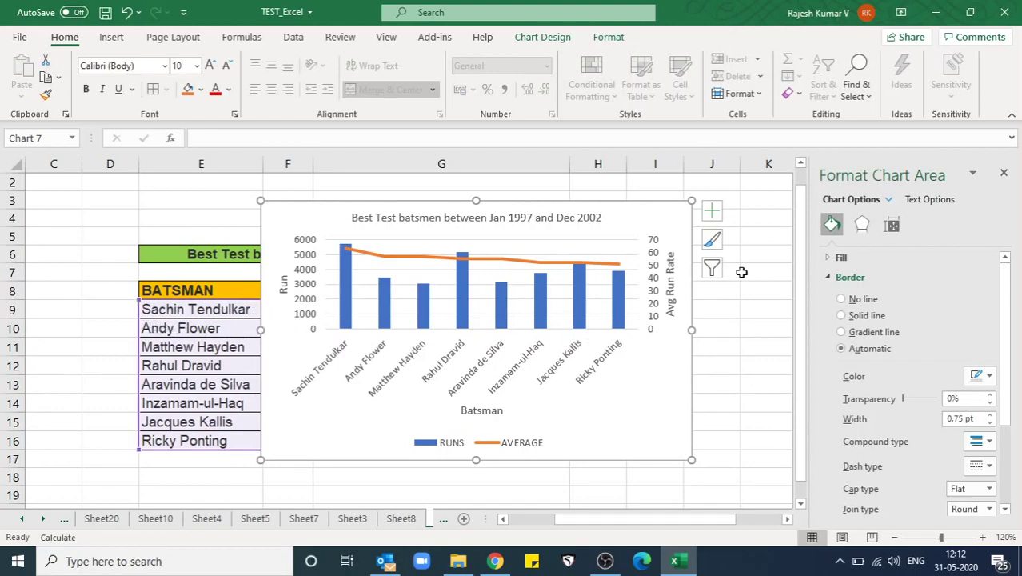
# Browse the Chart Styles style and colour options without changing the chart.
pyautogui.click(712, 239)
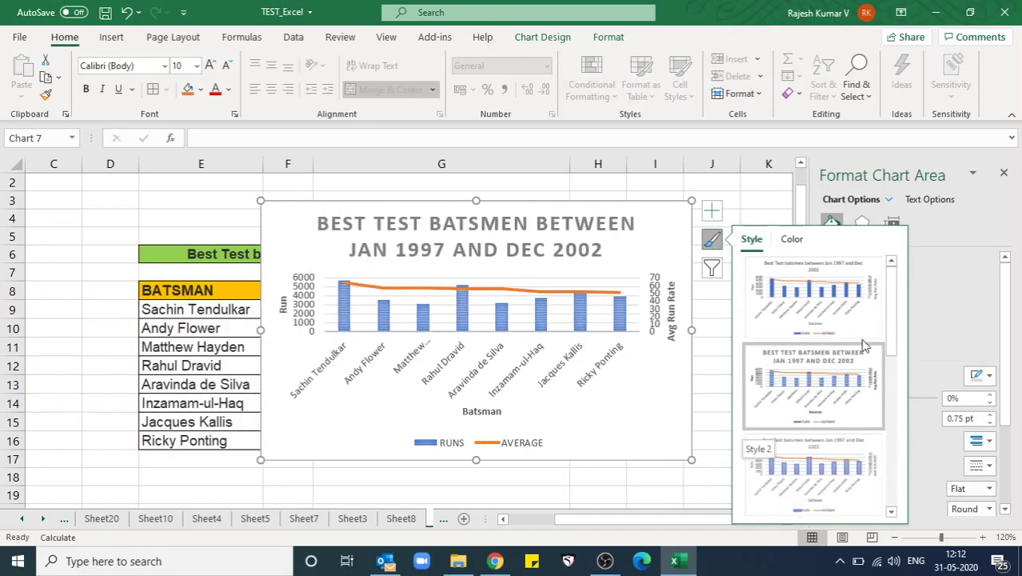
pyautogui.moveTo(892, 348); pyautogui.dragTo(896, 460)
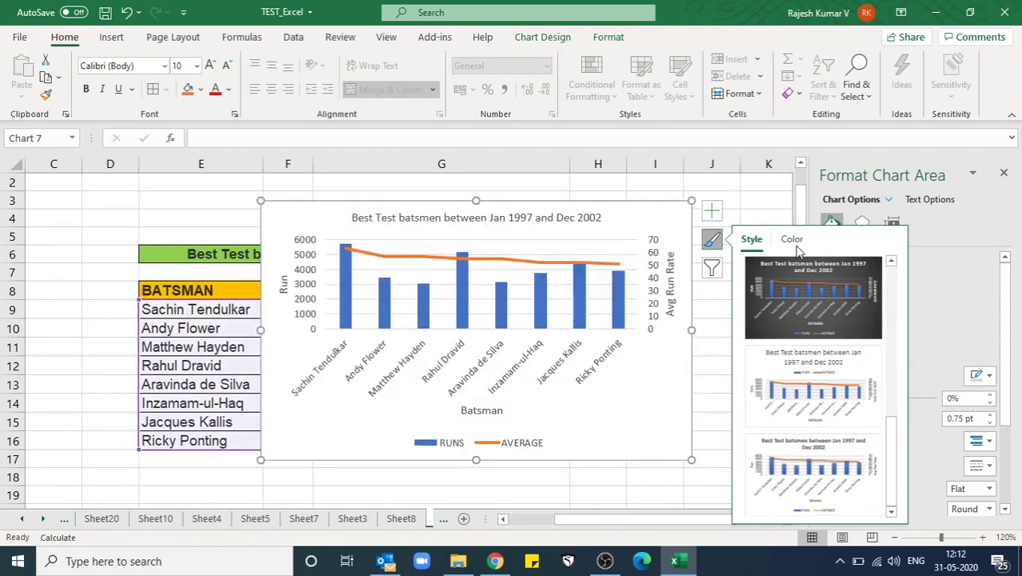
pyautogui.click(794, 241)
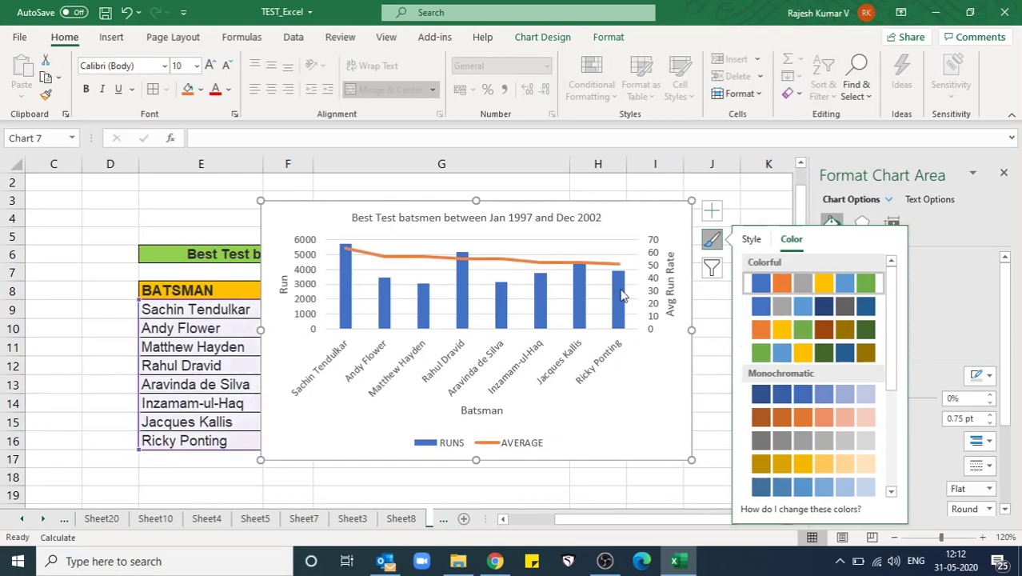
pyautogui.click(583, 293)
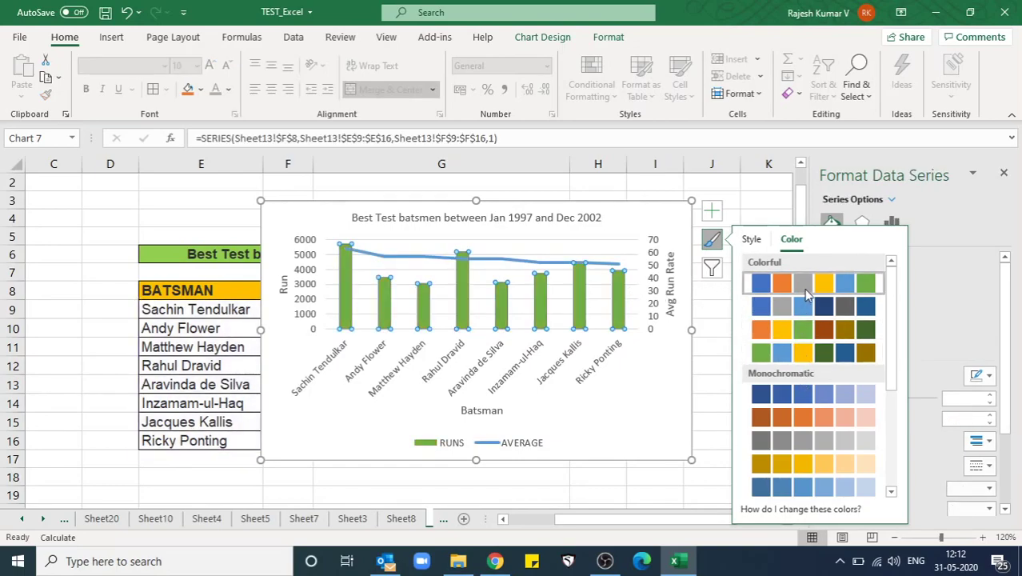
pyautogui.click(679, 382)
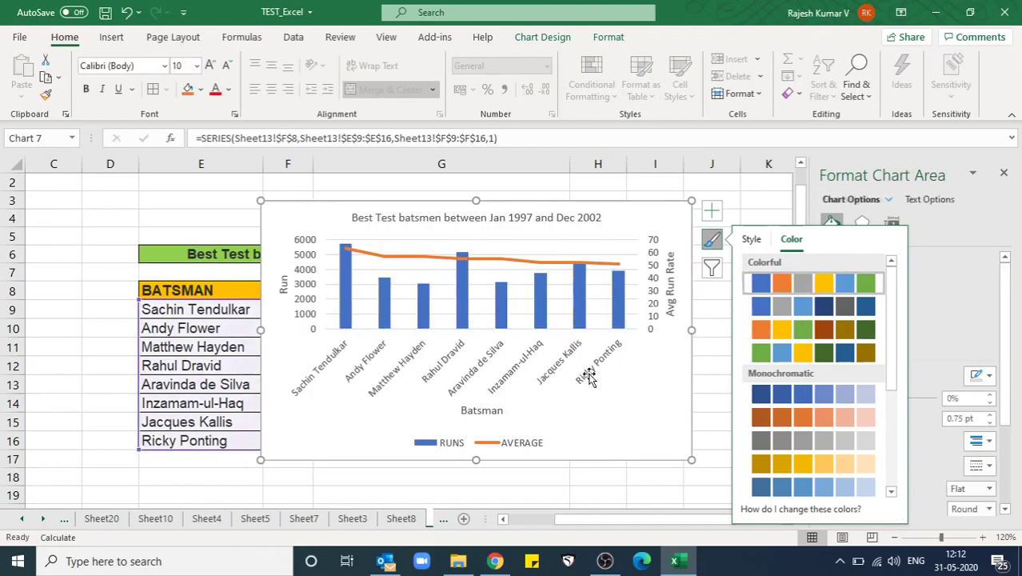
pyautogui.click(636, 370)
pyautogui.click(657, 361)
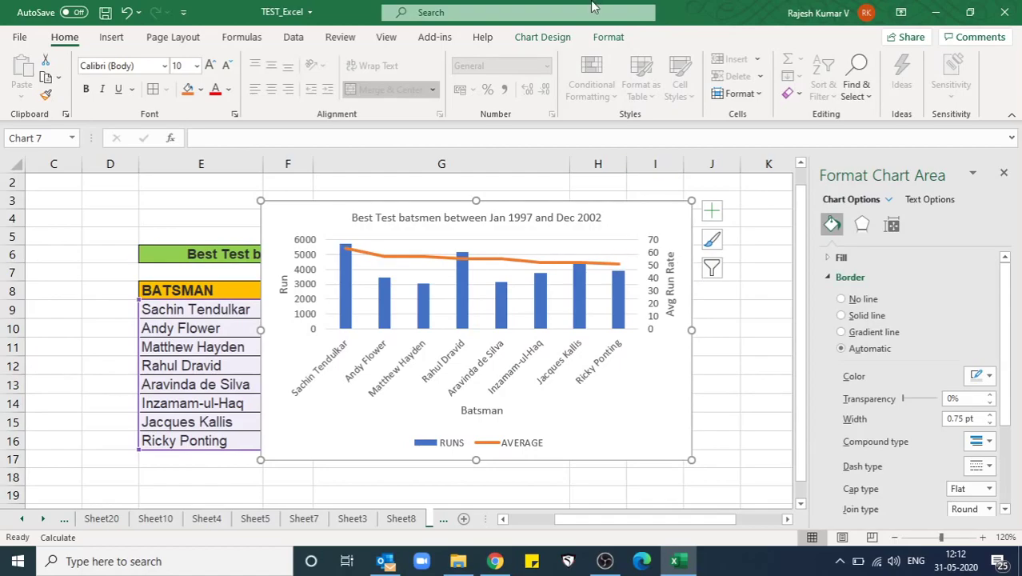
# Open the Change Colors palettes from the Chart Design tab.
pyautogui.click(608, 38)
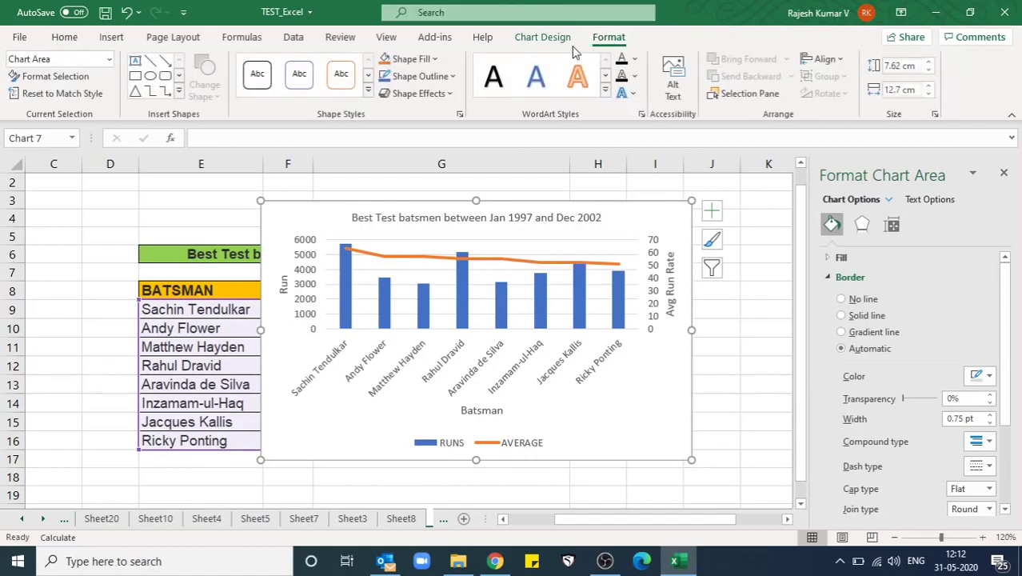
pyautogui.click(543, 38)
pyautogui.click(120, 97)
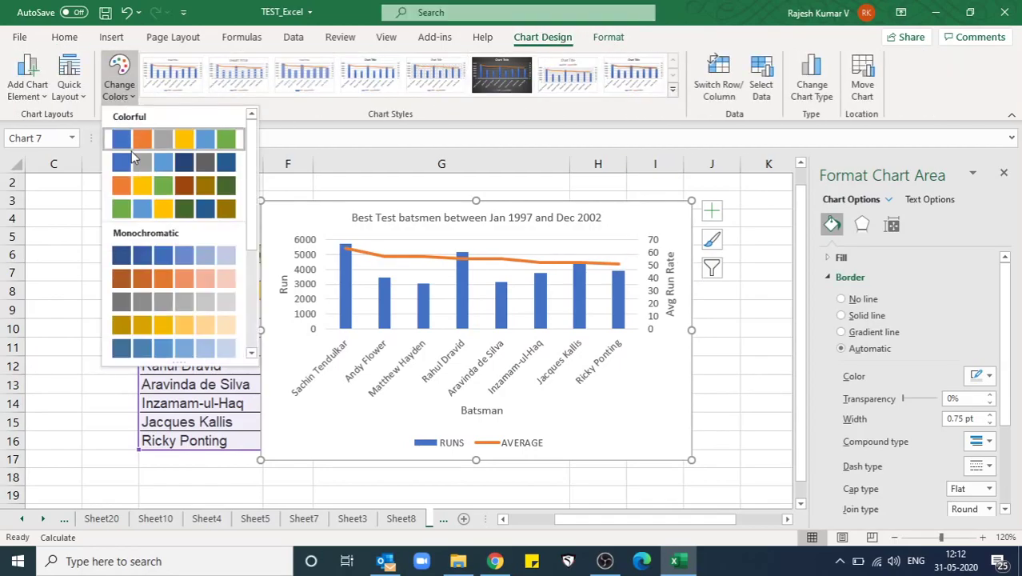
# Review the Chart Filters series and categories unchanged, then open Quick Layout.
pyautogui.click(712, 271)
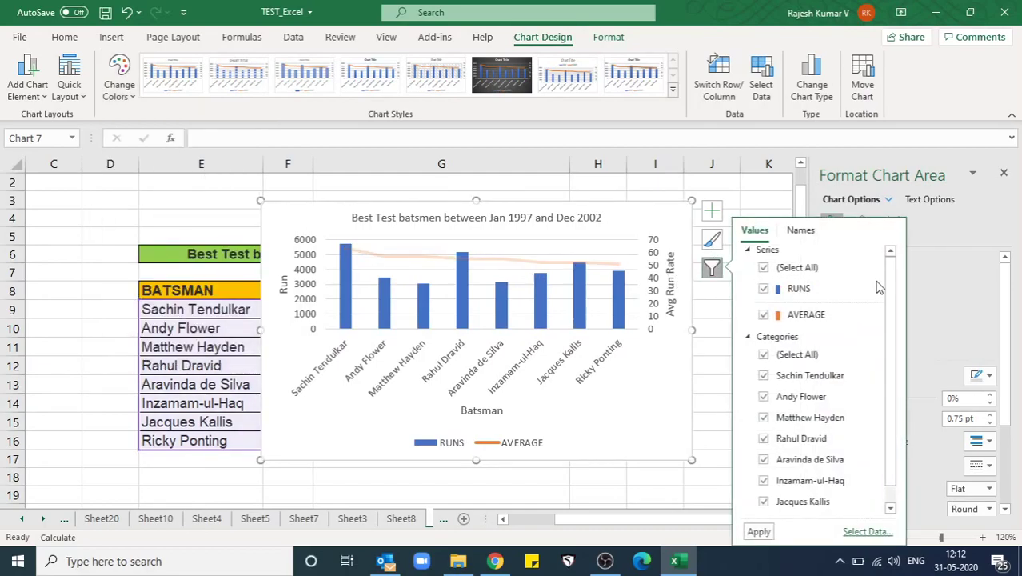
pyautogui.scroll(-1, 893, 383)
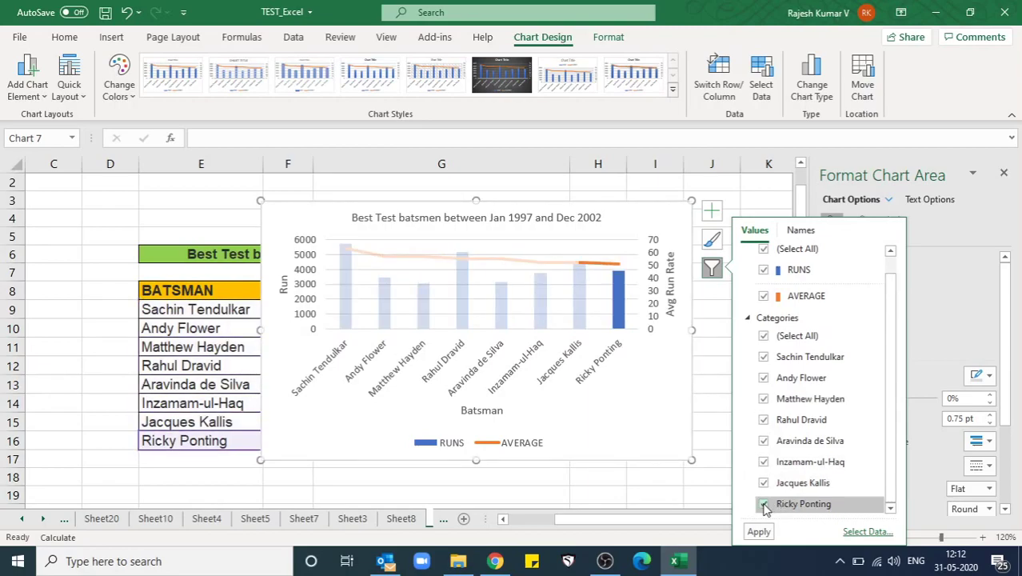
pyautogui.click(654, 462)
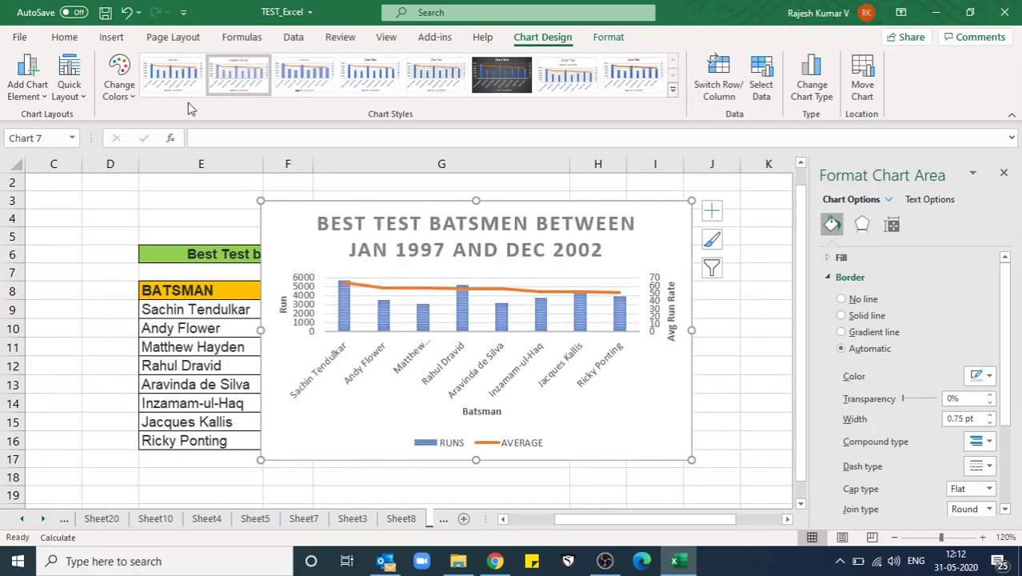
pyautogui.click(68, 84)
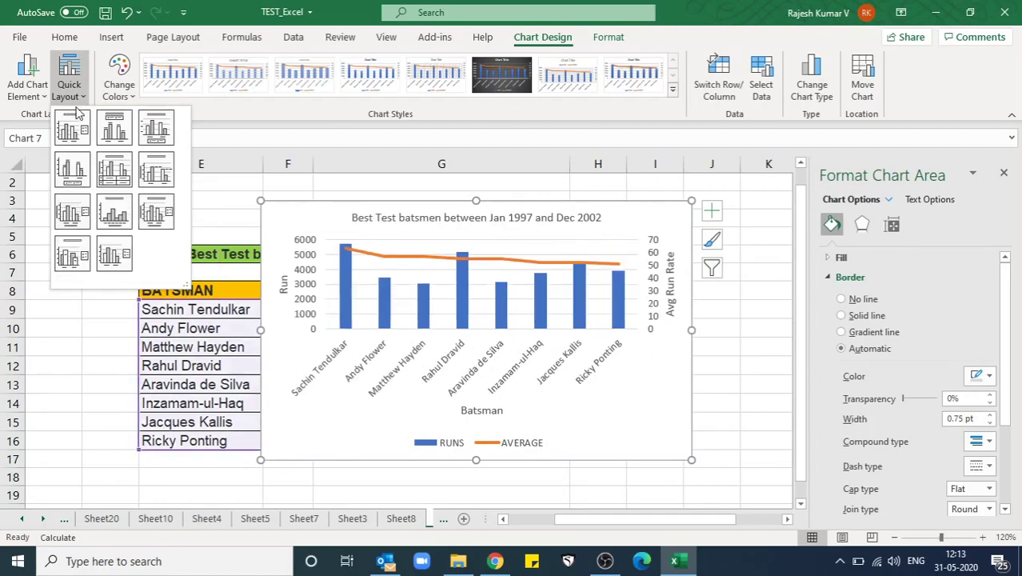
# Apply chart Layout 1, moving the legend right and leaving only the Avg Run Rate axis title.
pyautogui.click(72, 128)
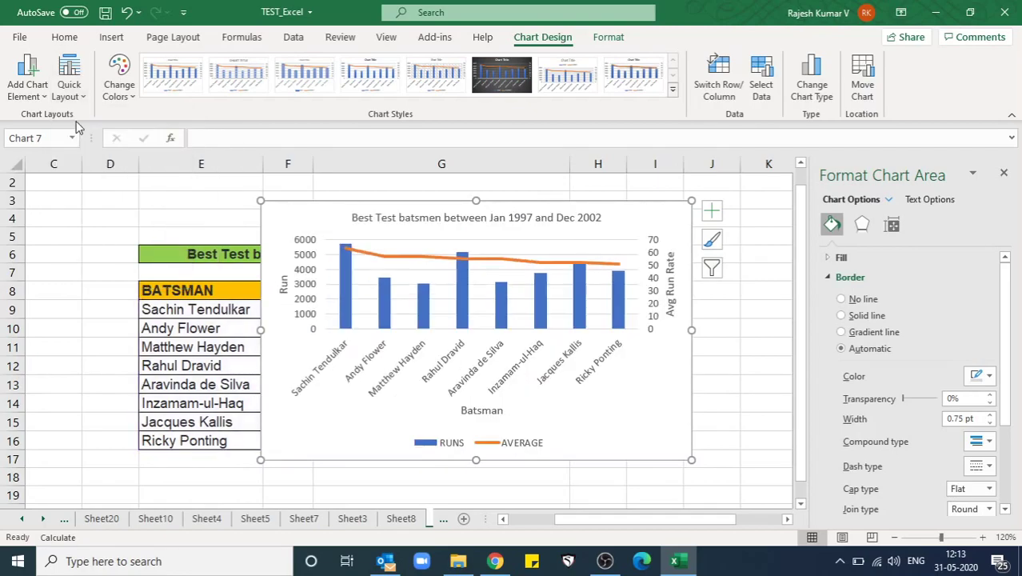
pyautogui.click(24, 95)
pyautogui.moveTo(48, 118)
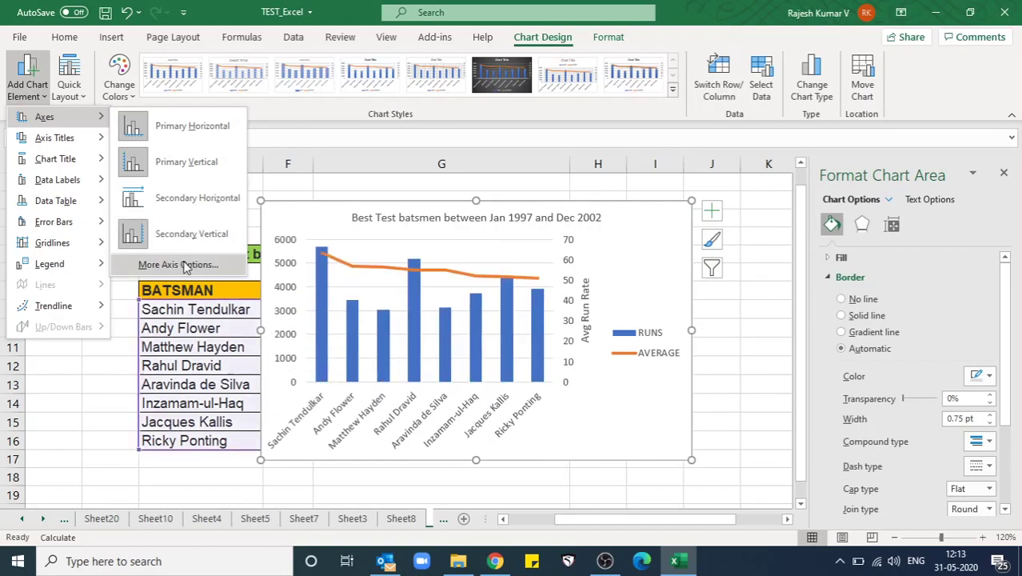
pyautogui.moveTo(88, 142)
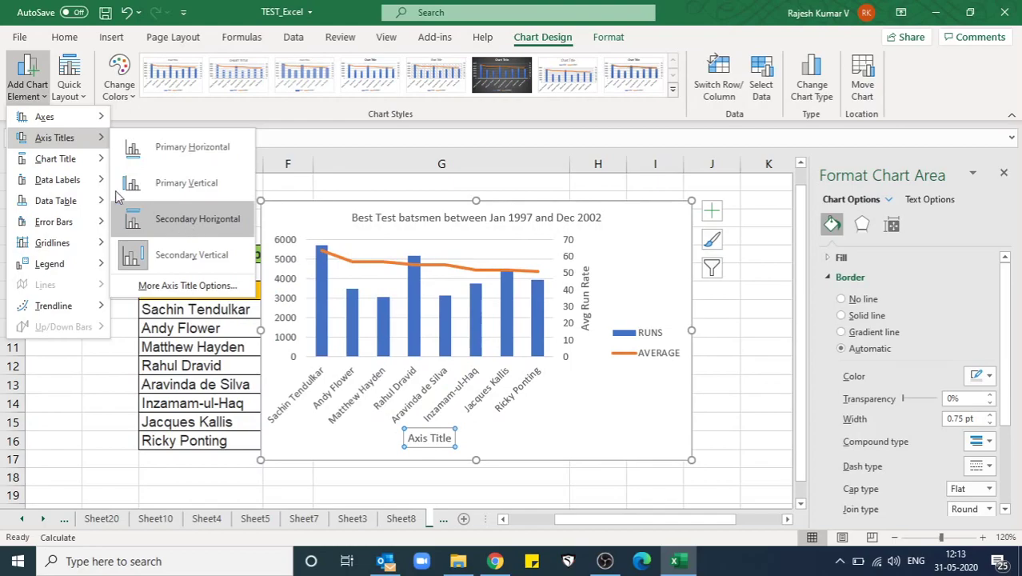
pyautogui.moveTo(60, 158)
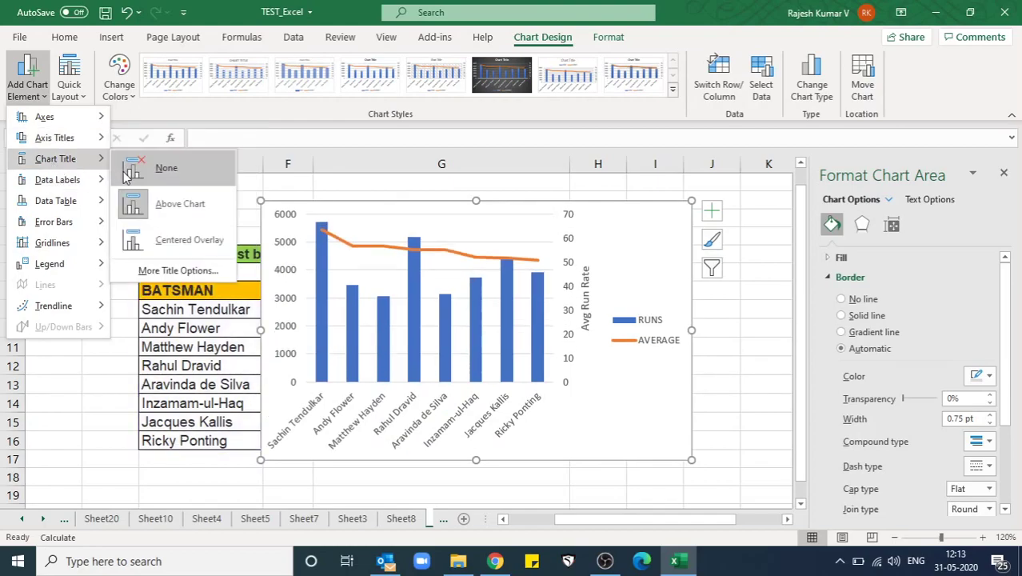
pyautogui.moveTo(100, 179)
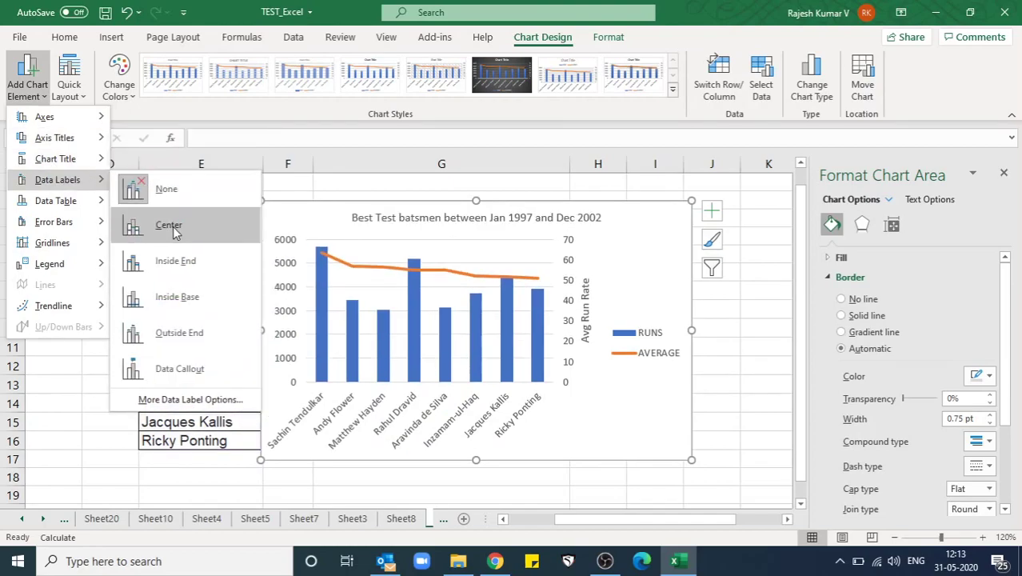
pyautogui.moveTo(50, 201)
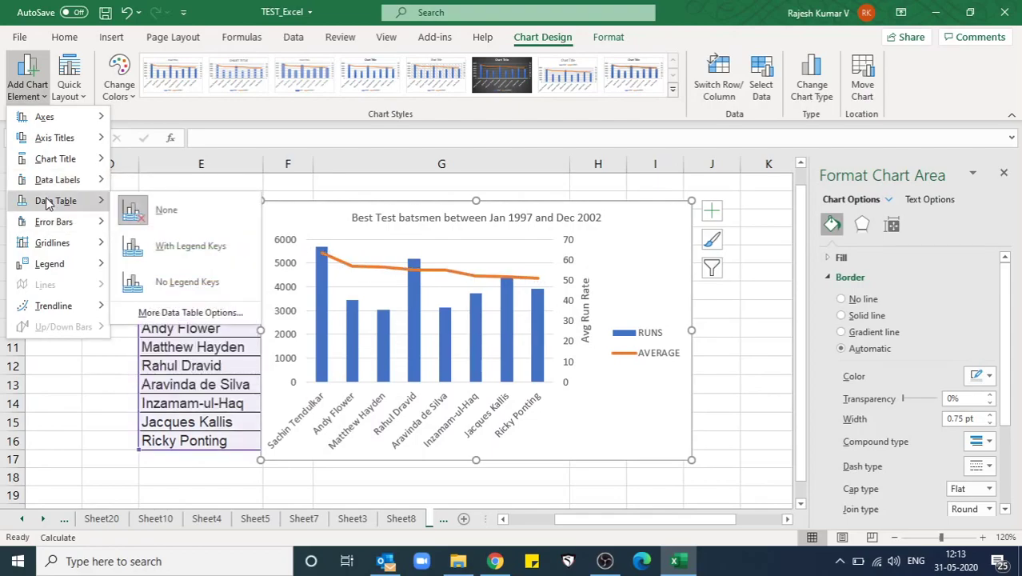
pyautogui.moveTo(71, 231)
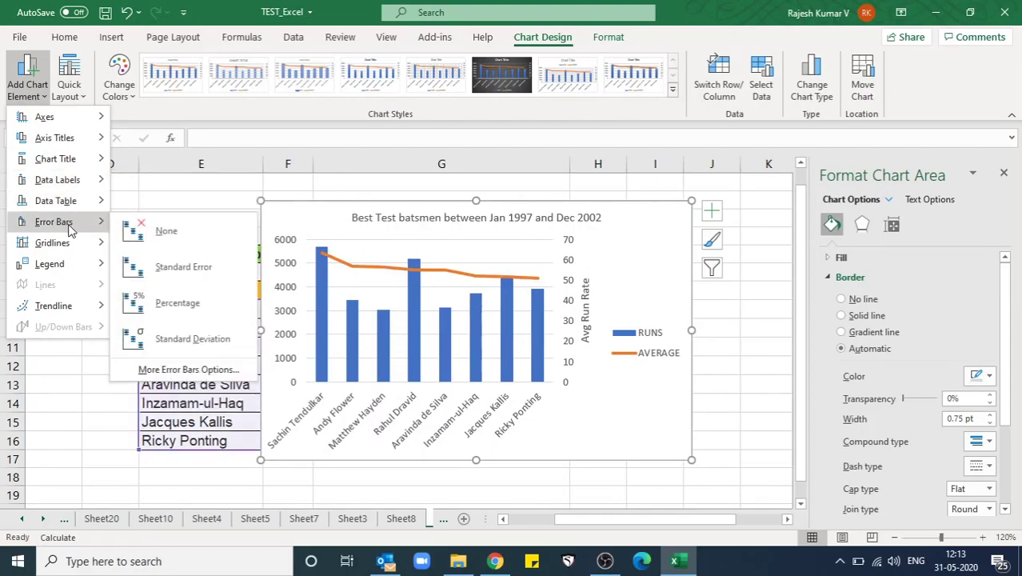
pyautogui.moveTo(79, 252)
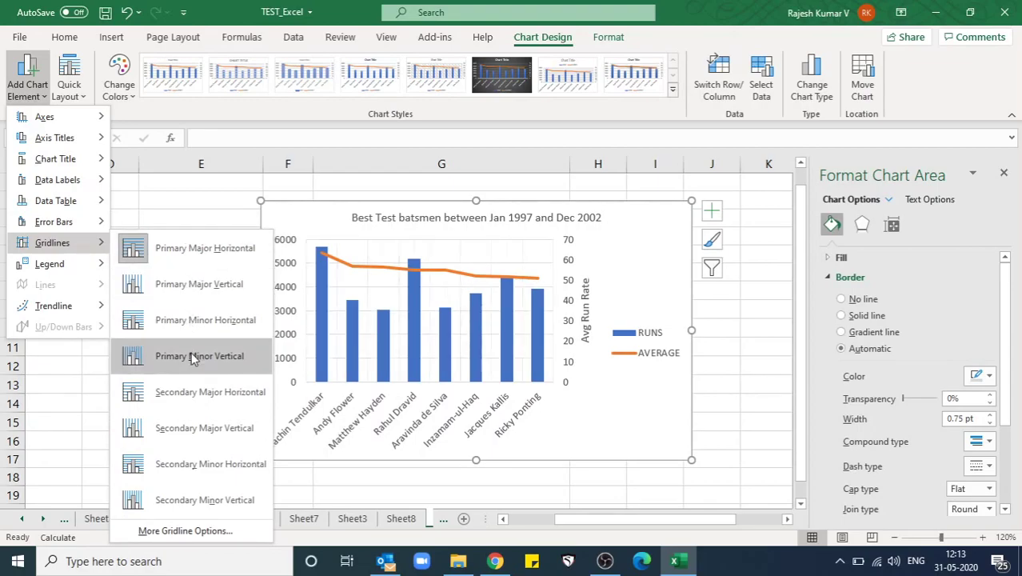
pyautogui.press('Escape')
pyautogui.press('Escape')
pyautogui.click(453, 286)
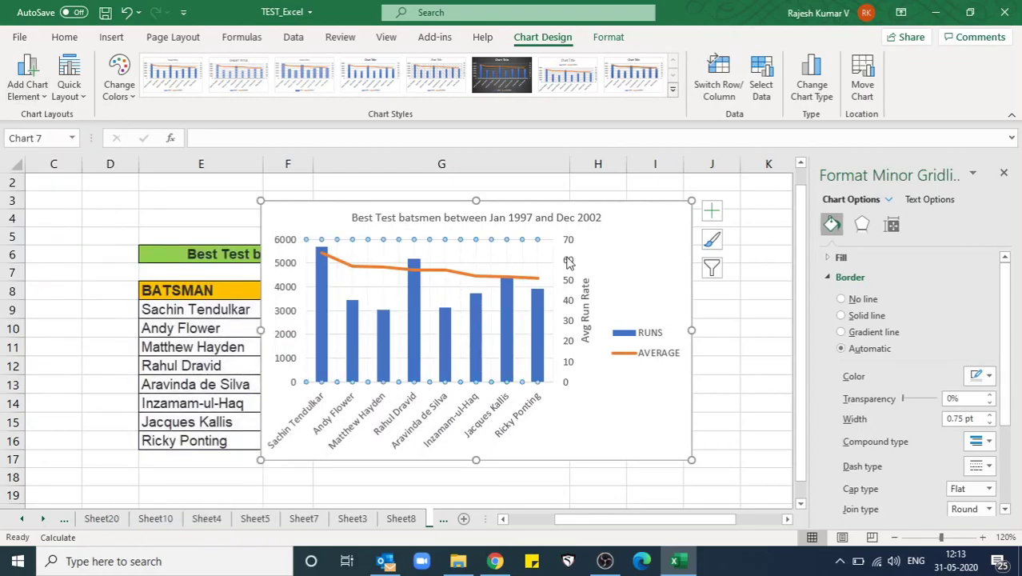
pyautogui.click(662, 262)
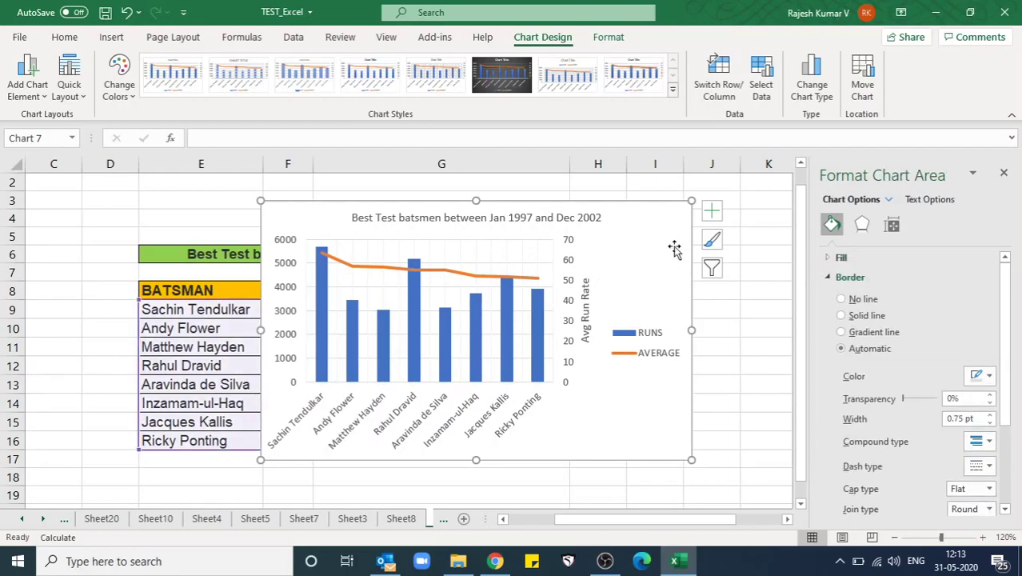
# Add data labels to the AVERAGE line showing each batsman's average, 63.38 down to 50.88.
pyautogui.click(455, 278)
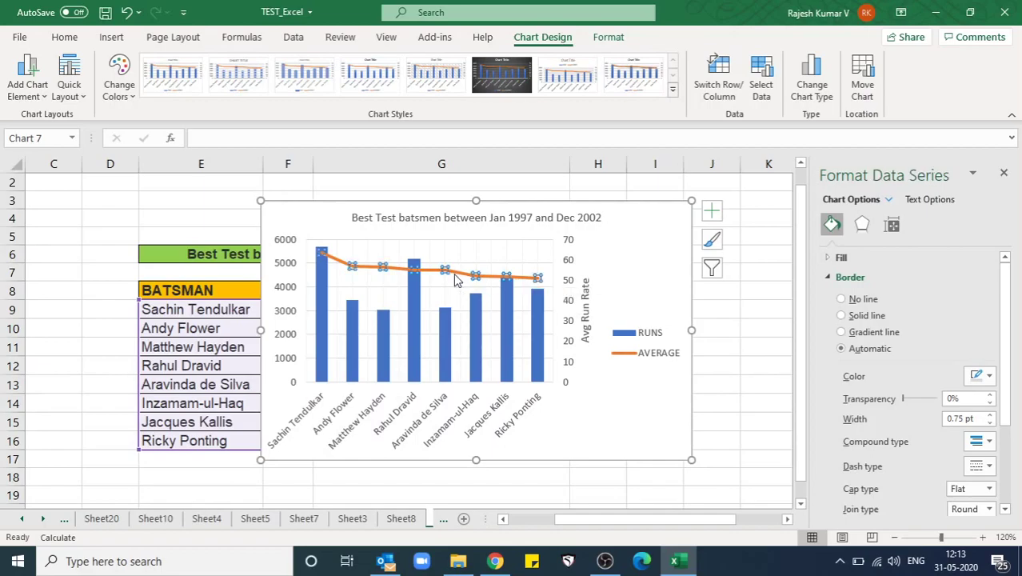
pyautogui.rightClick(402, 273)
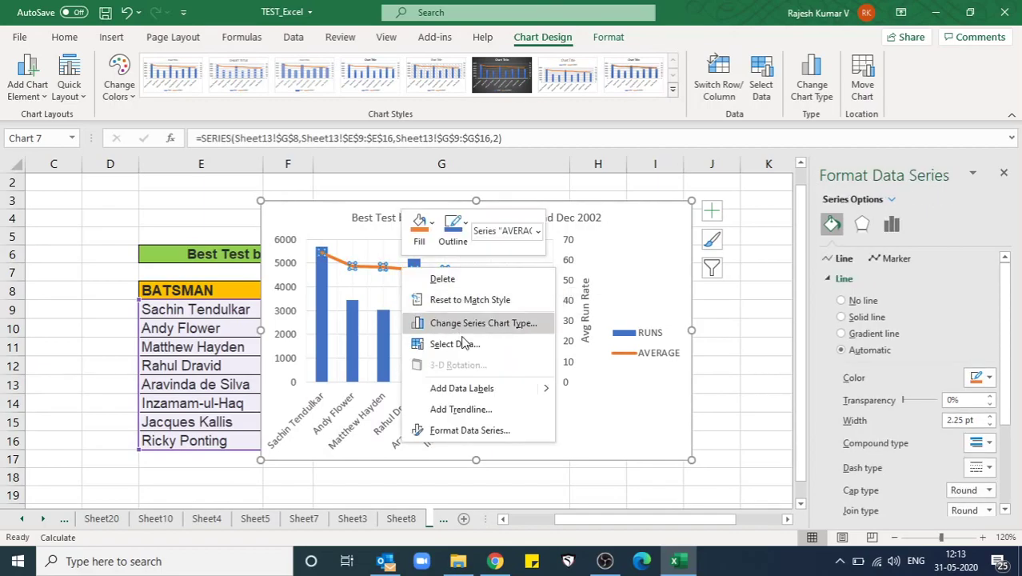
pyautogui.click(487, 393)
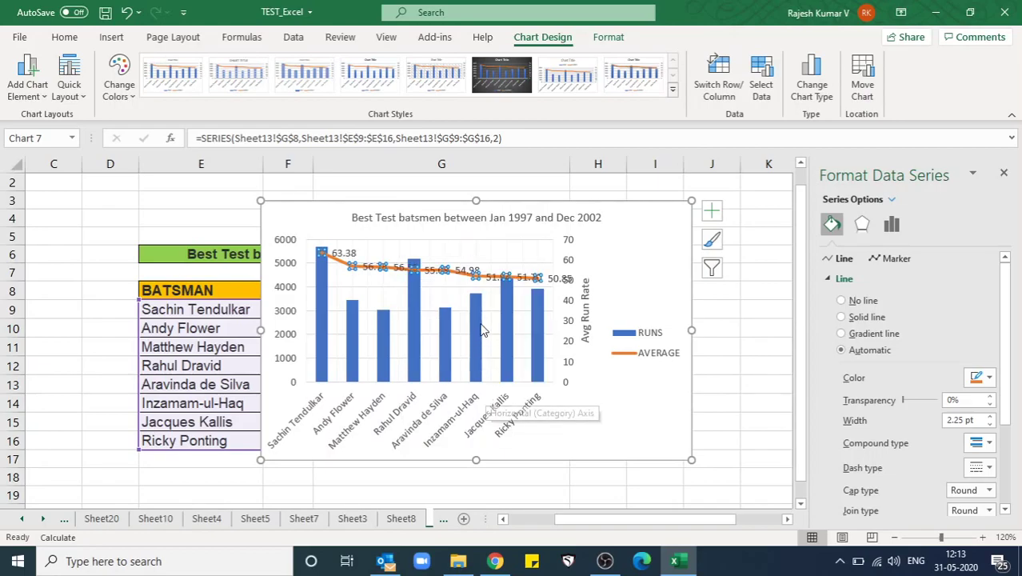
pyautogui.click(366, 300)
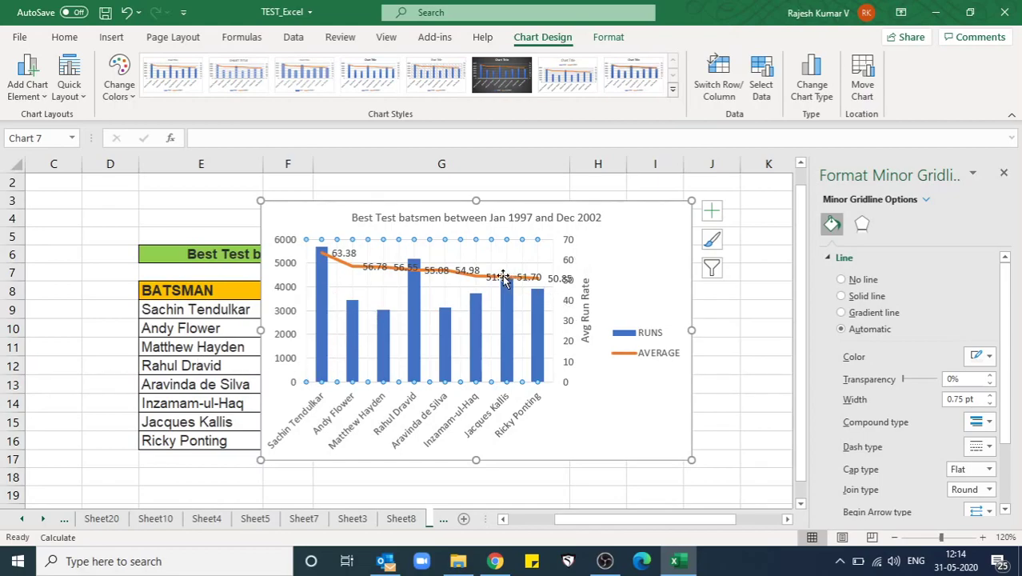
# Label the RUNS columns with their totals (5705, 3464, 3054…), undoing an accidental range change.
pyautogui.rightClick(415, 315)
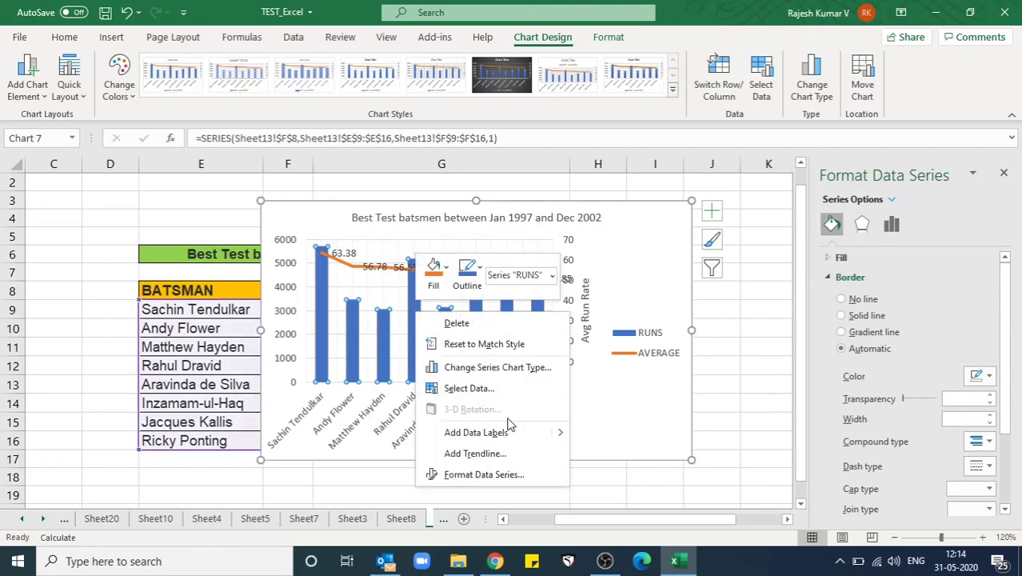
pyautogui.click(507, 432)
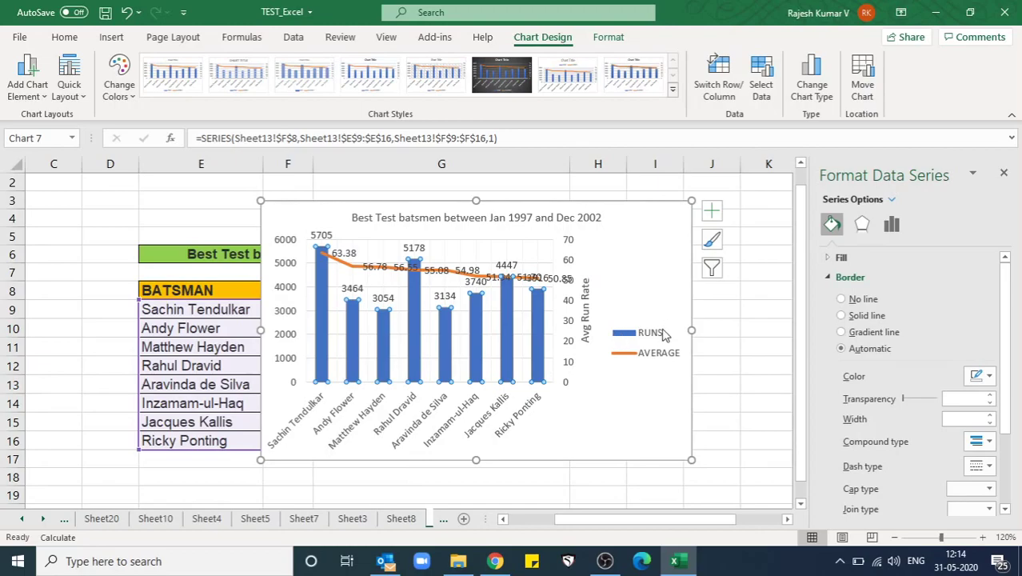
pyautogui.moveTo(160, 336); pyautogui.dragTo(102, 336)
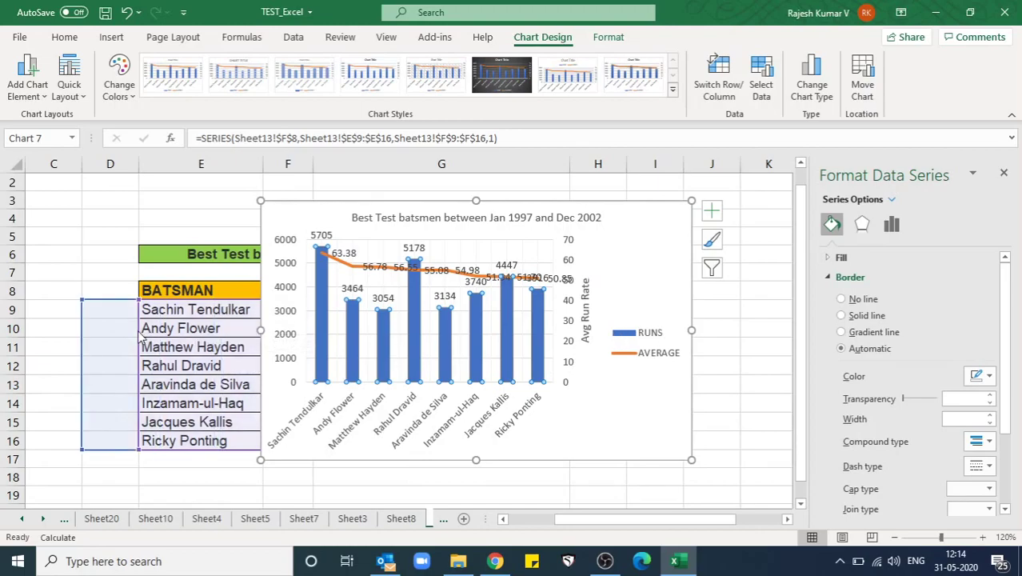
pyautogui.hotkey('ctrl', 'z')
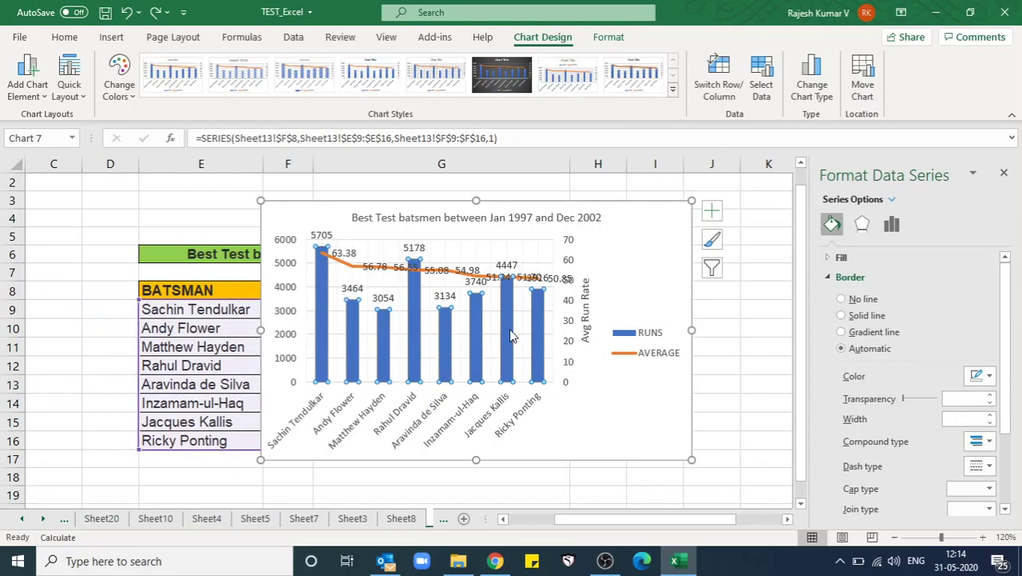
pyautogui.click(319, 322)
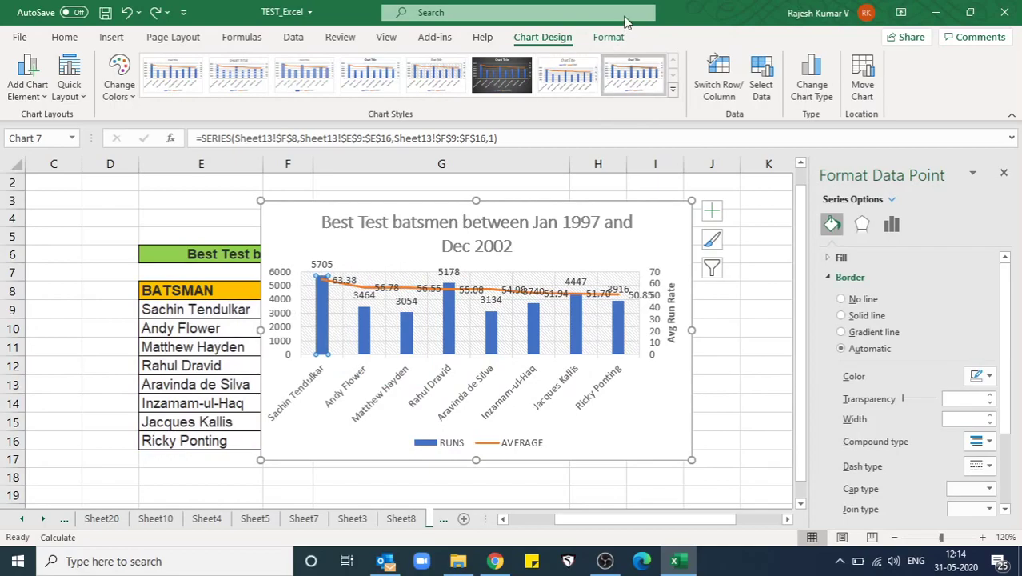
# Fill Sachin Tendulkar's column orange and Andy Flower's column light green.
pyautogui.click(610, 37)
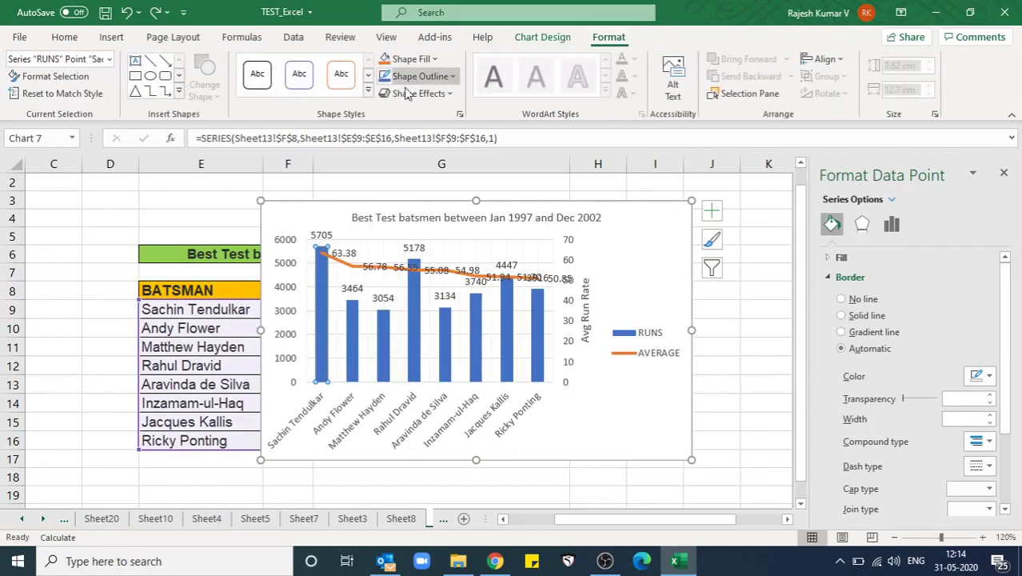
pyautogui.click(429, 56)
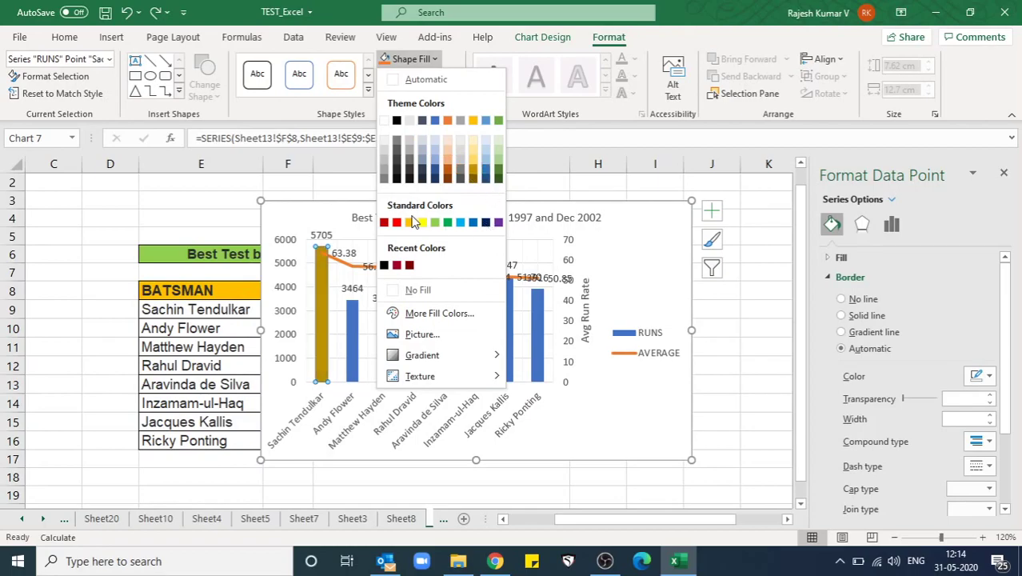
pyautogui.click(409, 222)
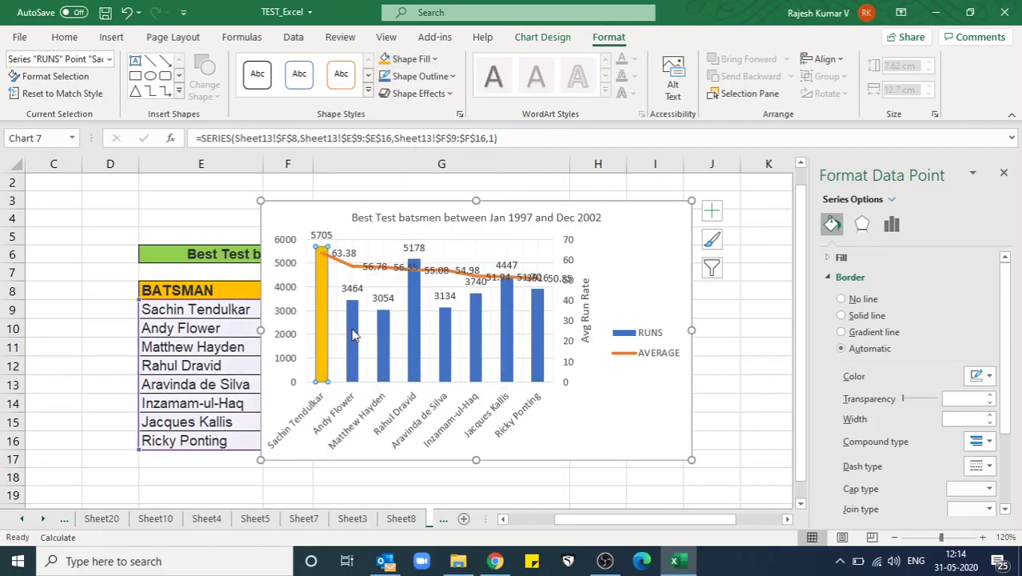
pyautogui.click(354, 336)
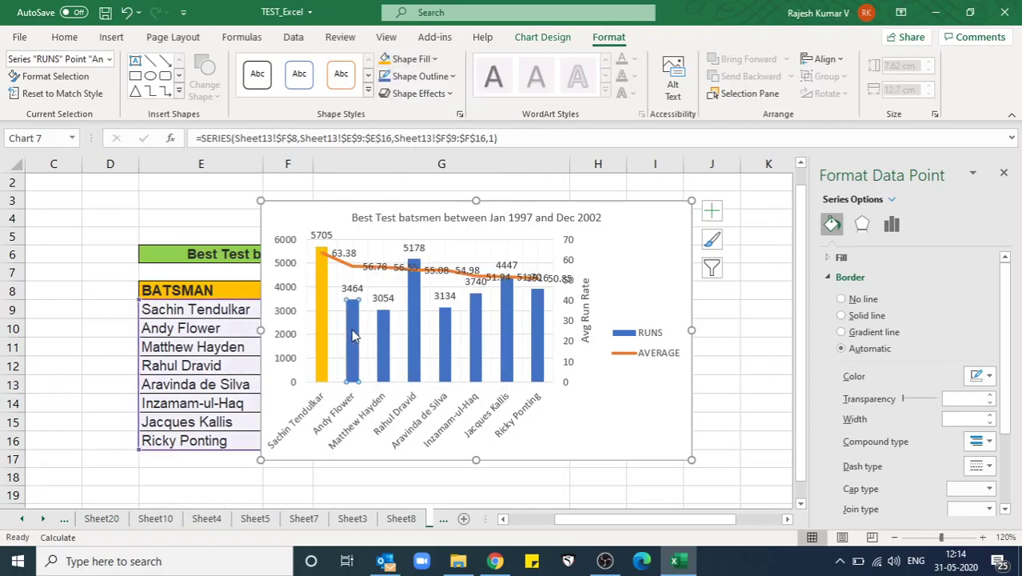
pyautogui.click(408, 59)
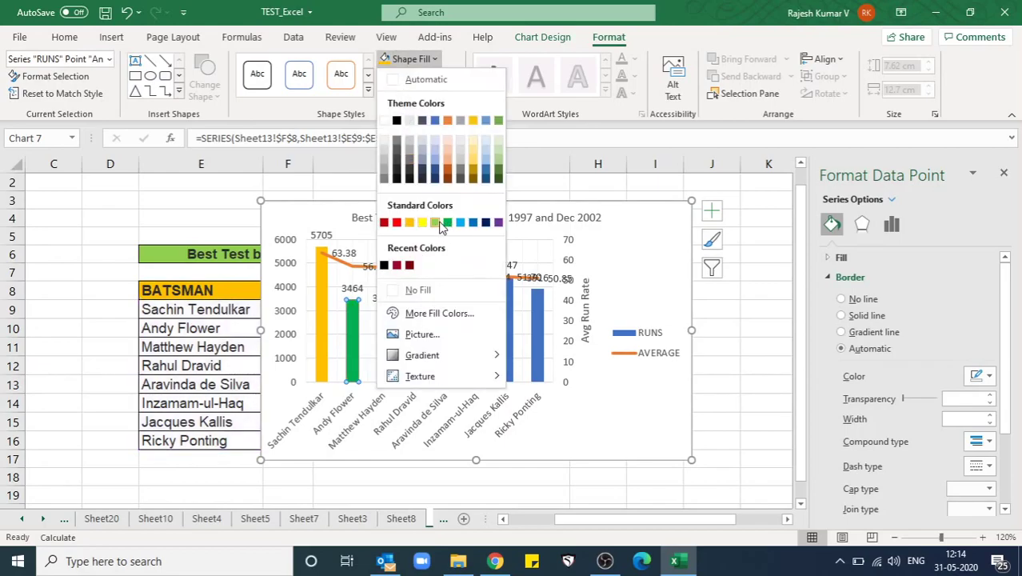
pyautogui.click(434, 222)
# Fill Matthew Hayden's column green, then look over shape effects without applying any.
pyautogui.click(388, 321)
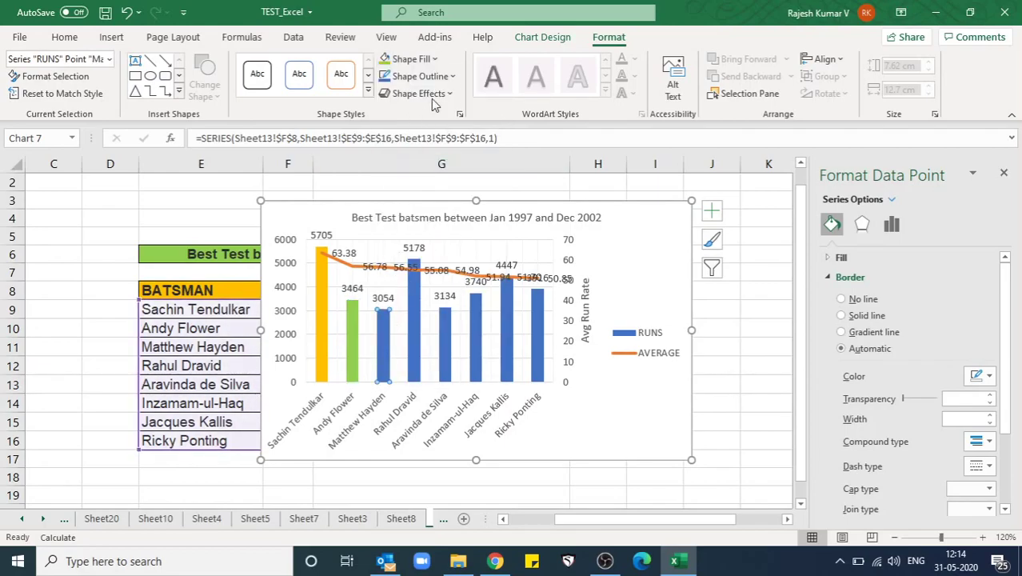
pyautogui.click(416, 59)
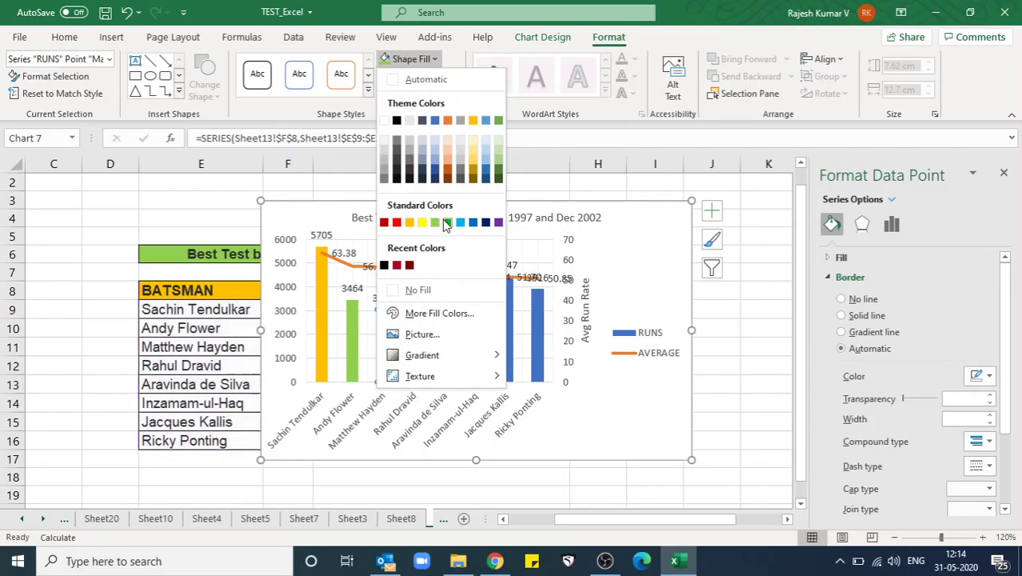
pyautogui.click(446, 221)
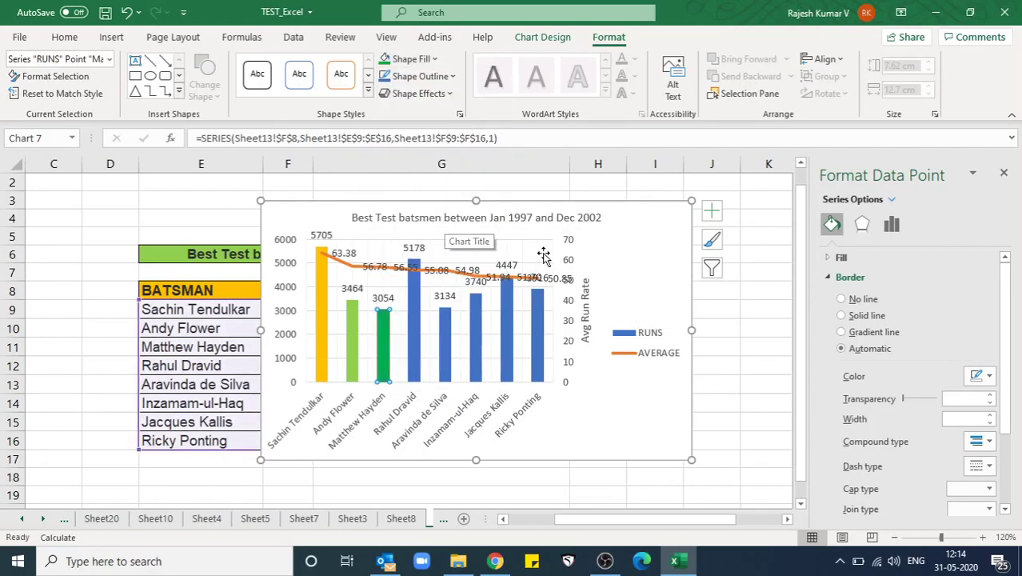
pyautogui.click(417, 338)
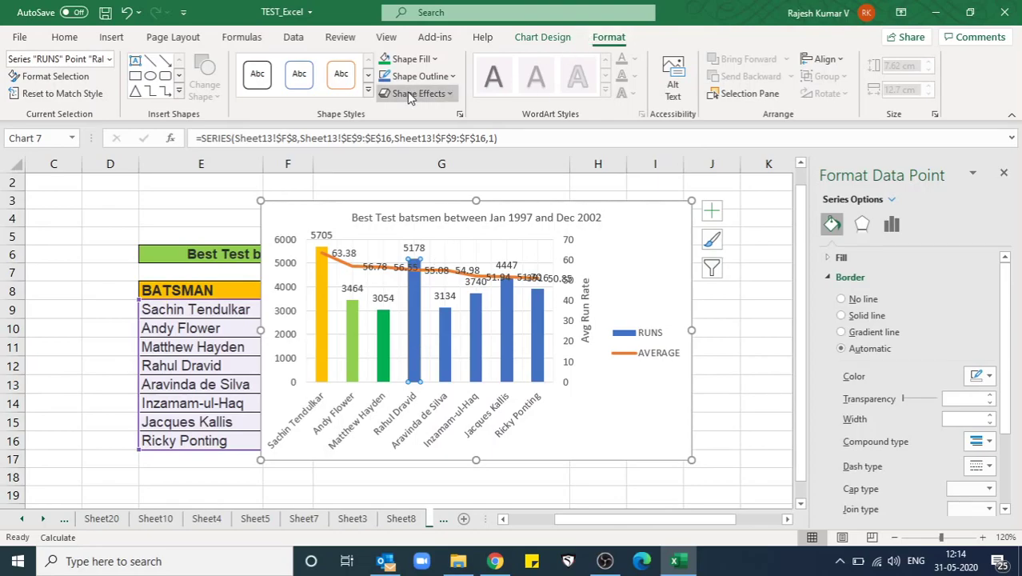
pyautogui.click(382, 94)
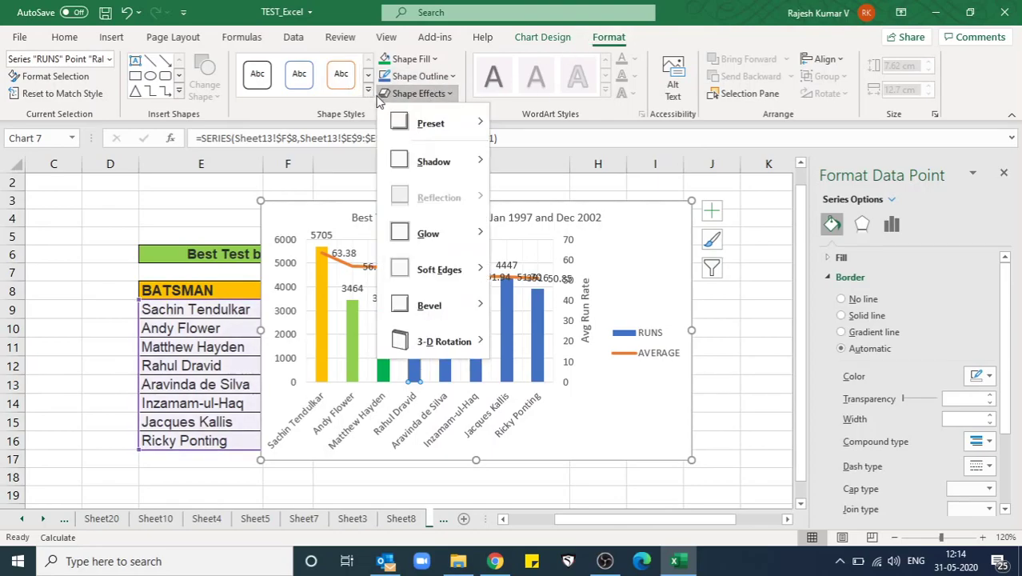
pyautogui.click(368, 177)
pyautogui.click(324, 280)
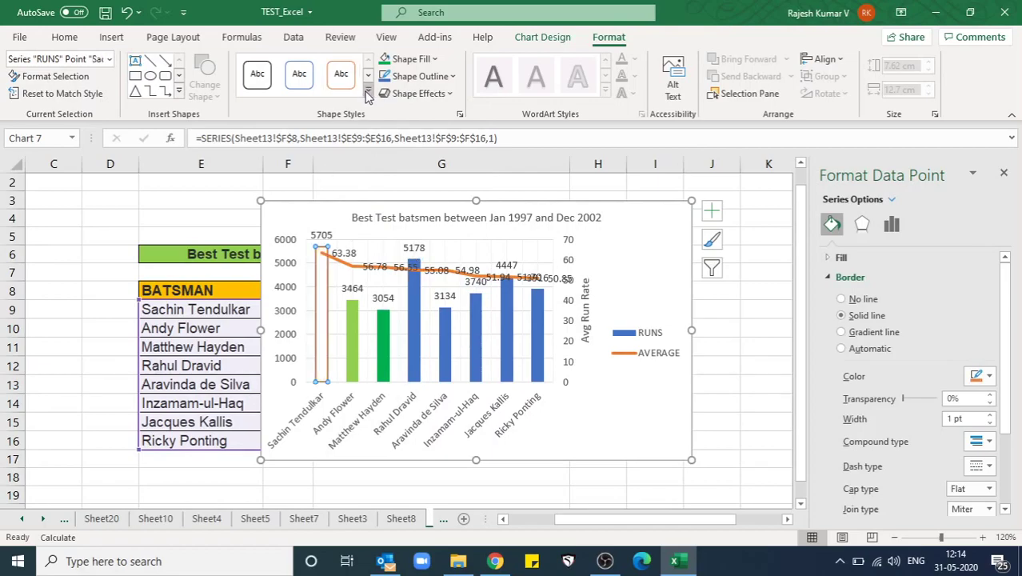
# Give Sachin Tendulkar's column the solid orange theme shape style, then select the chart area.
pyautogui.click(368, 94)
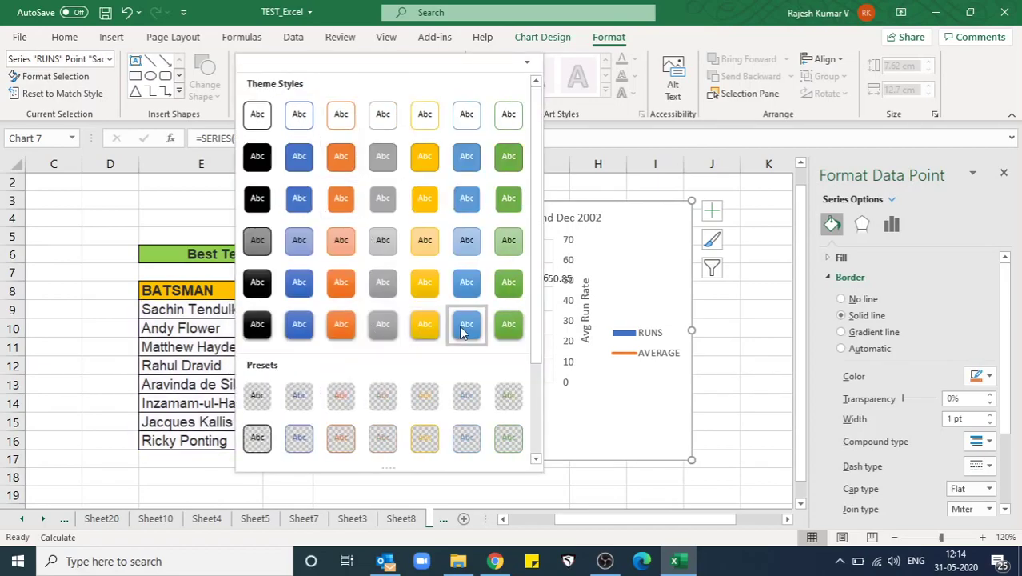
pyautogui.click(346, 329)
pyautogui.click(480, 390)
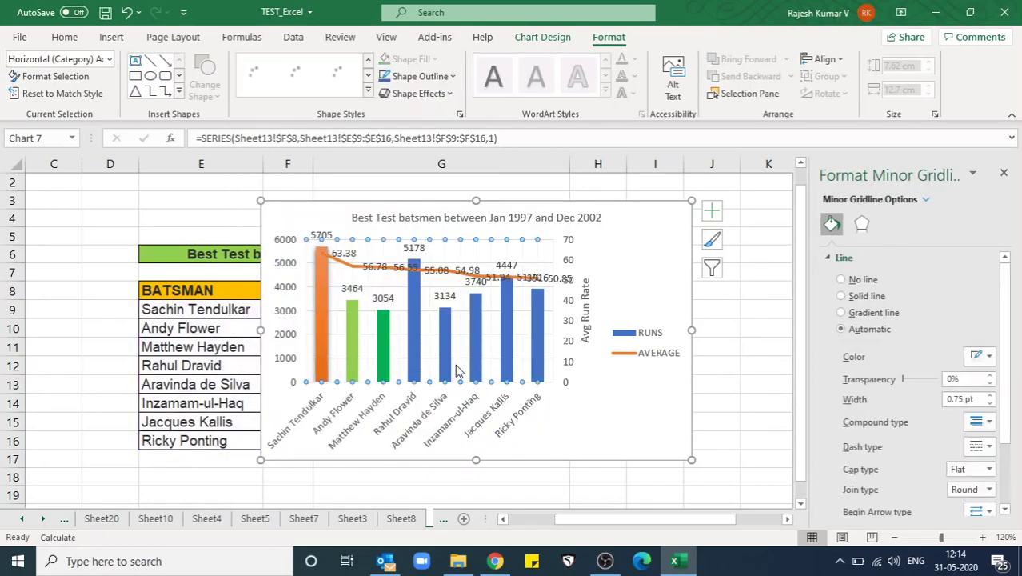
pyautogui.click(514, 386)
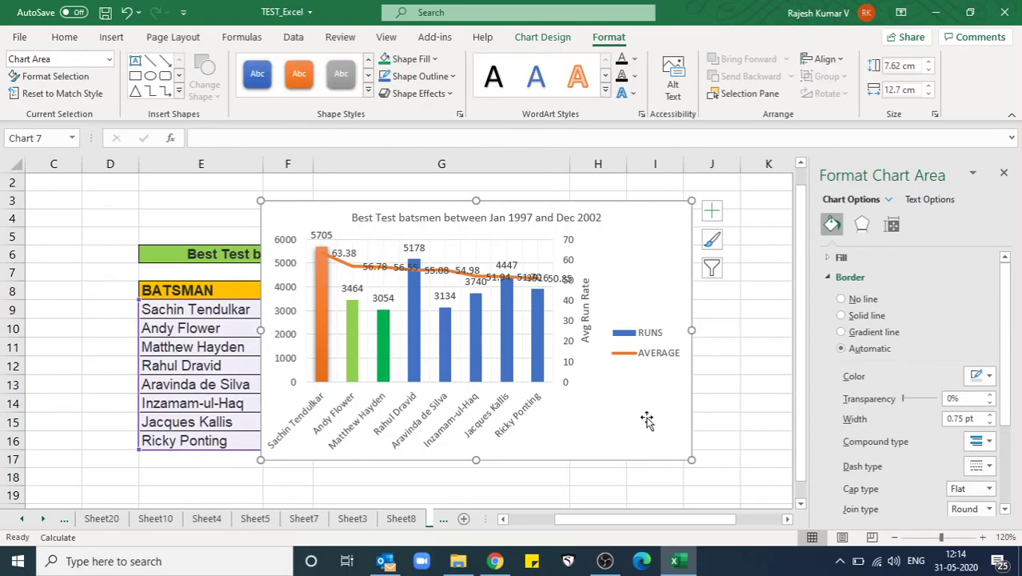